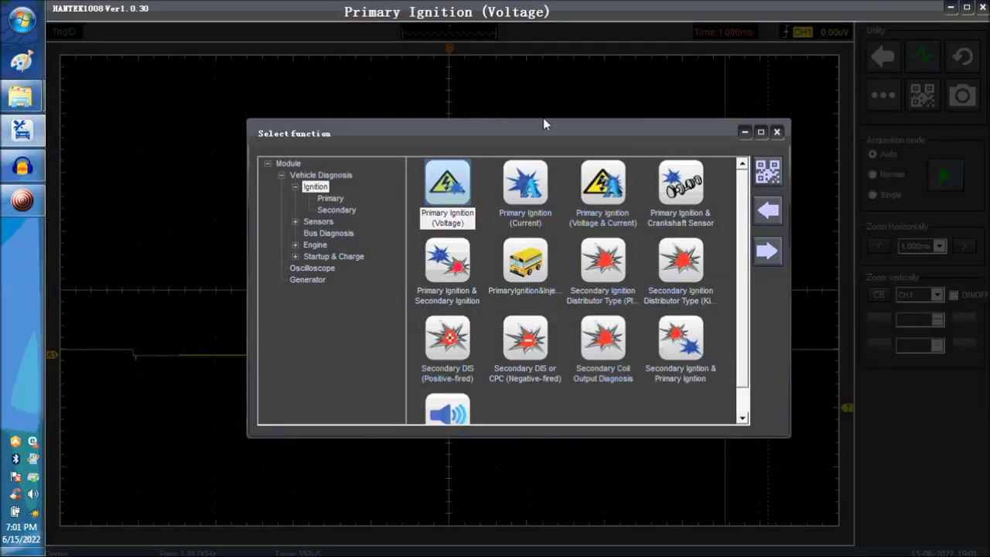
- Load Primary Ignition (Voltage), switch CH1 off, and drag the A1 offset marker down toward centre
click(458, 189)
double_click(459, 190)
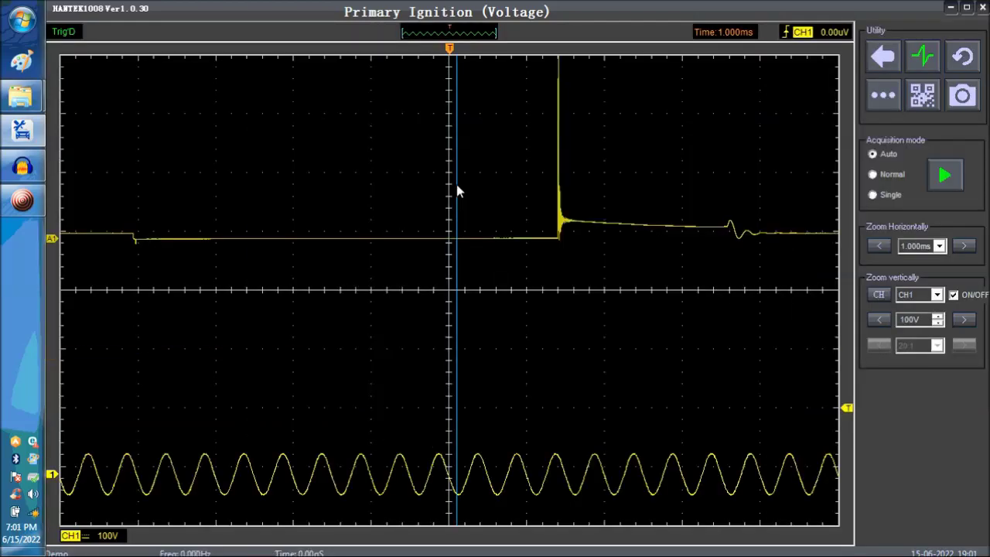
click(956, 295)
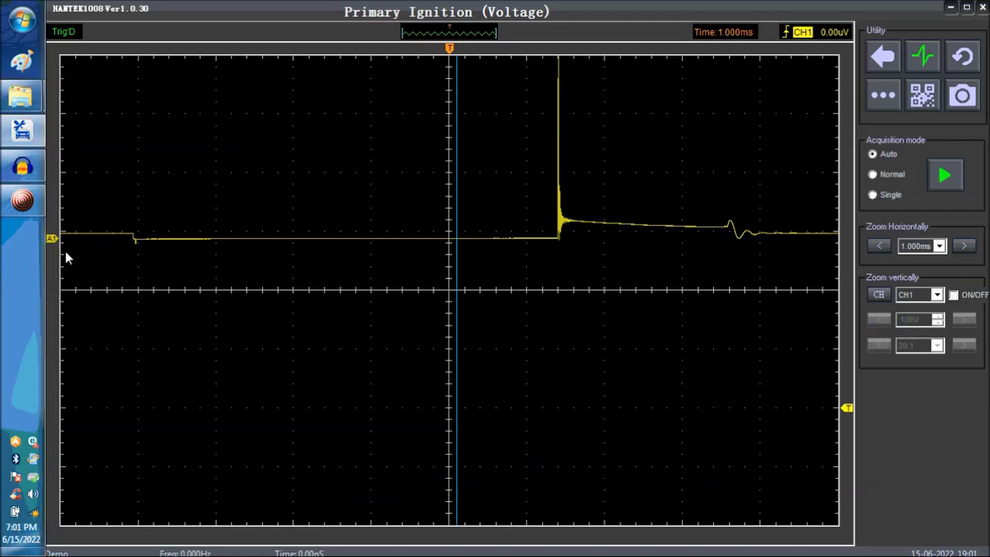
mouse_move(54, 244)
mouse_down()
mouse_move(59, 345)
mouse_move(60, 331)
mouse_up()
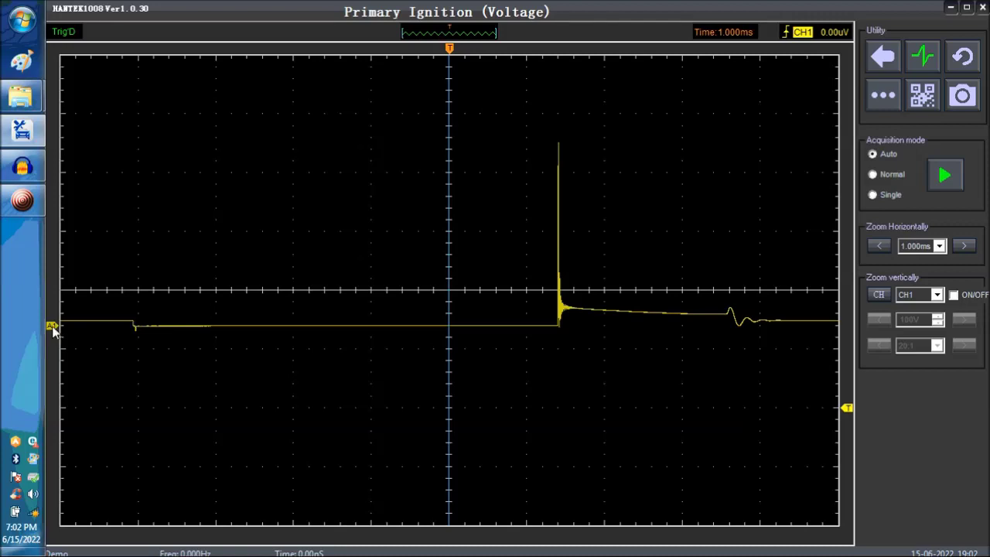
- Drag the A1 offset marker up until the CH1 baseline rests just above the zero line
drag(53, 329, 54, 335)
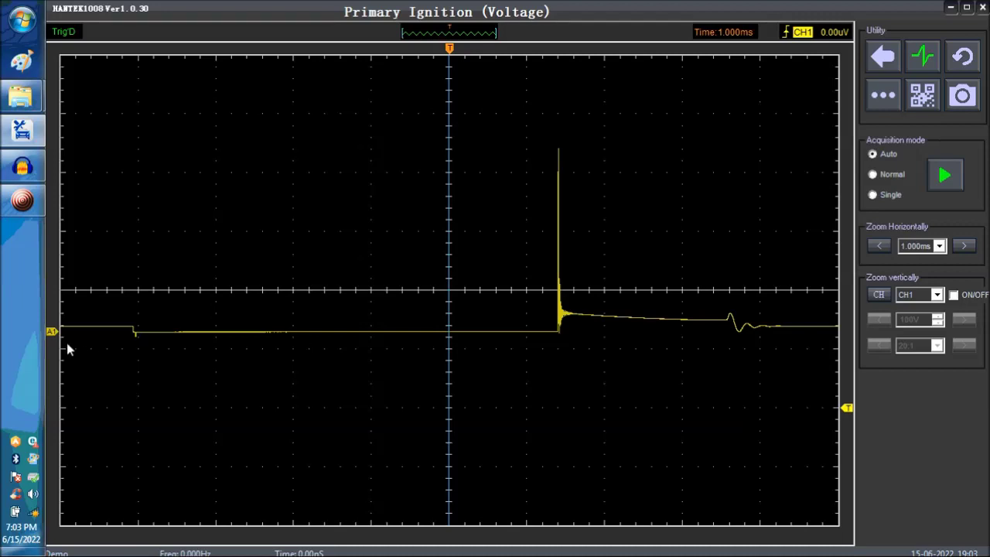
mouse_move(51, 331)
mouse_down()
mouse_move(52, 302)
mouse_move(62, 382)
mouse_move(65, 348)
mouse_up()
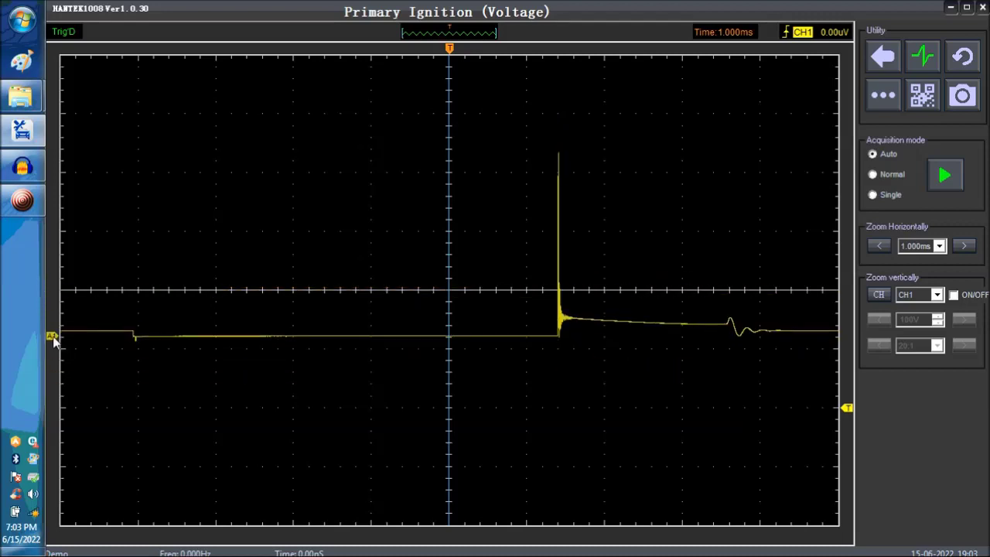
drag(53, 337, 53, 333)
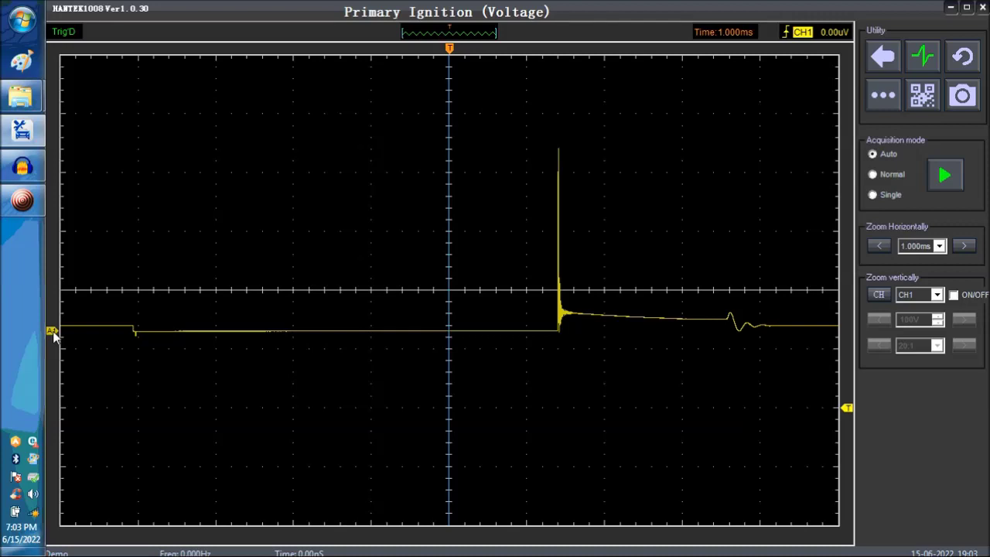
drag(53, 333, 58, 277)
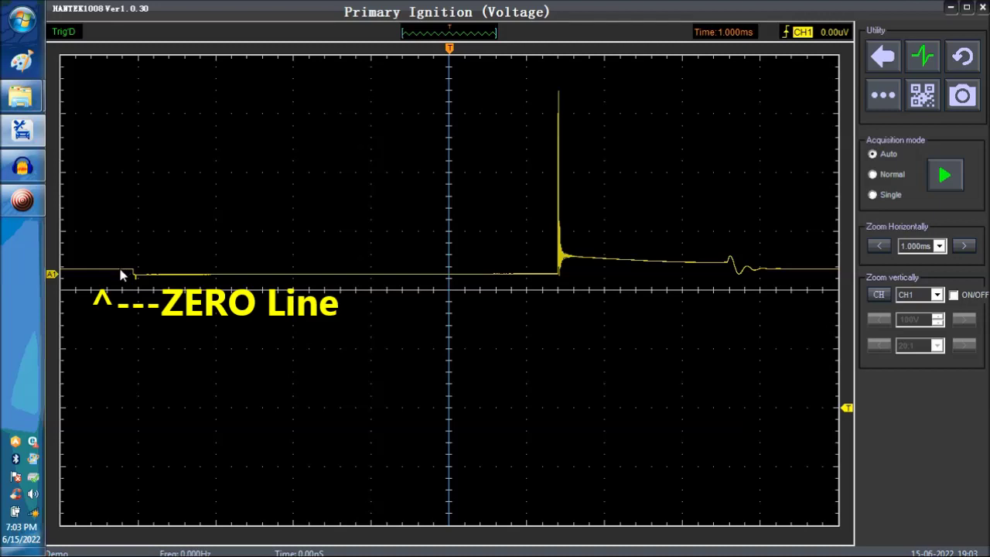
- Span the time cursors from the dwell-start drop to the spark spike, reading 5.46 ms (183.0 Hz)
drag(120, 272, 67, 274)
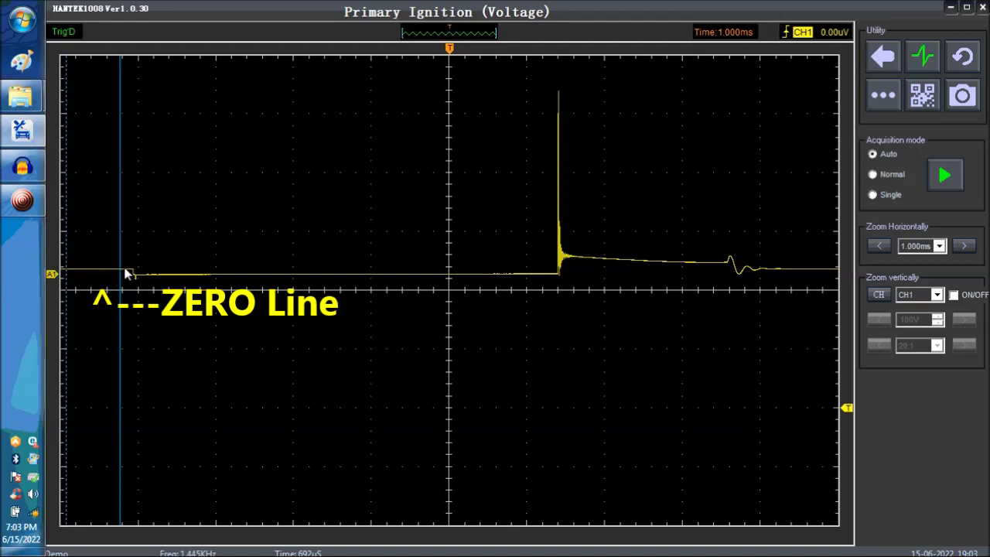
drag(124, 274, 145, 278)
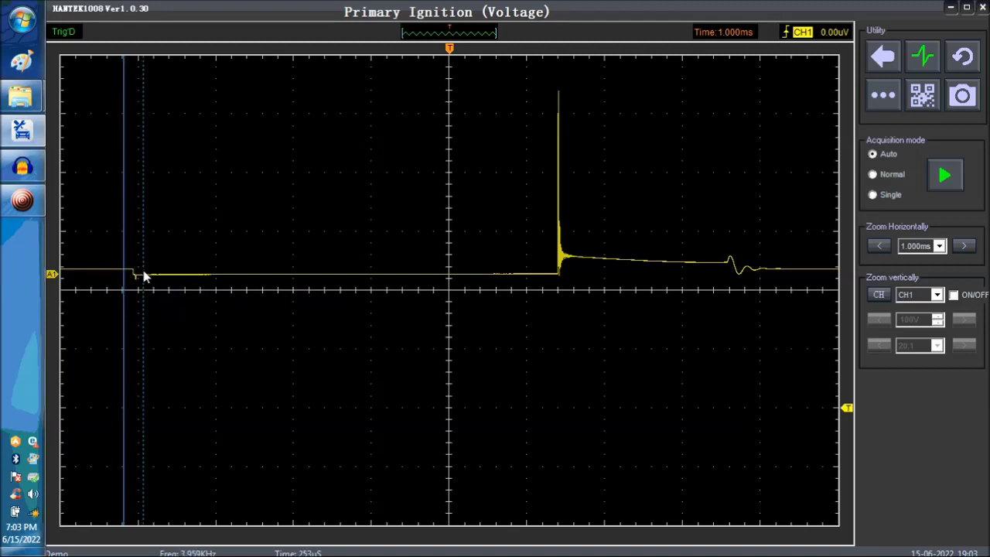
drag(133, 277, 561, 266)
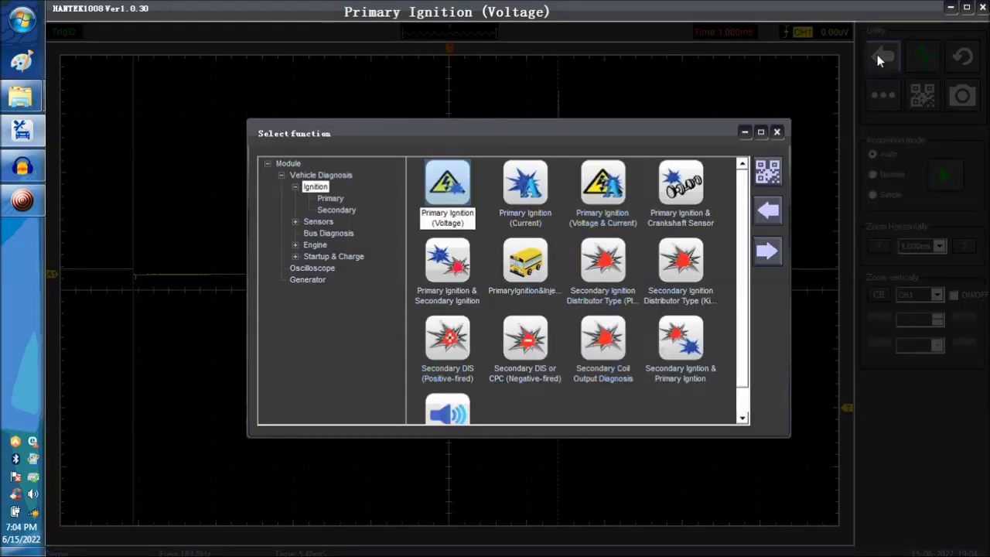
- Reload the Primary Ignition (Voltage) preset with CH1 hidden and the waveform lowered slightly
click(879, 61)
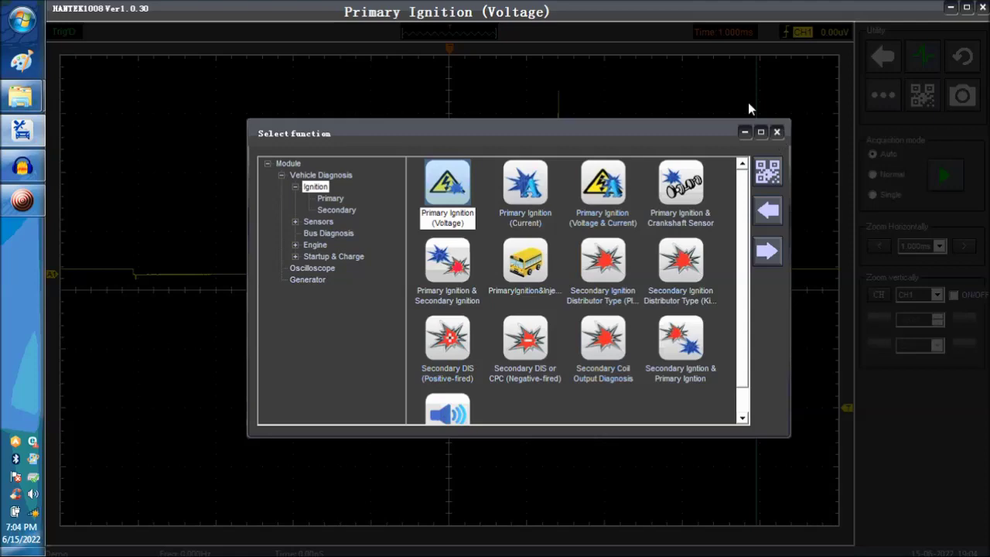
click(450, 200)
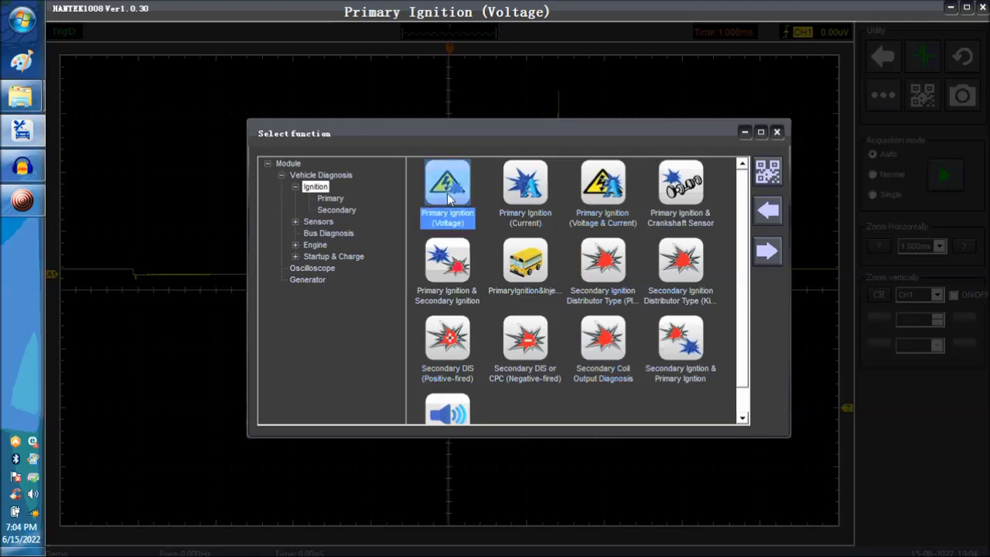
double_click(448, 199)
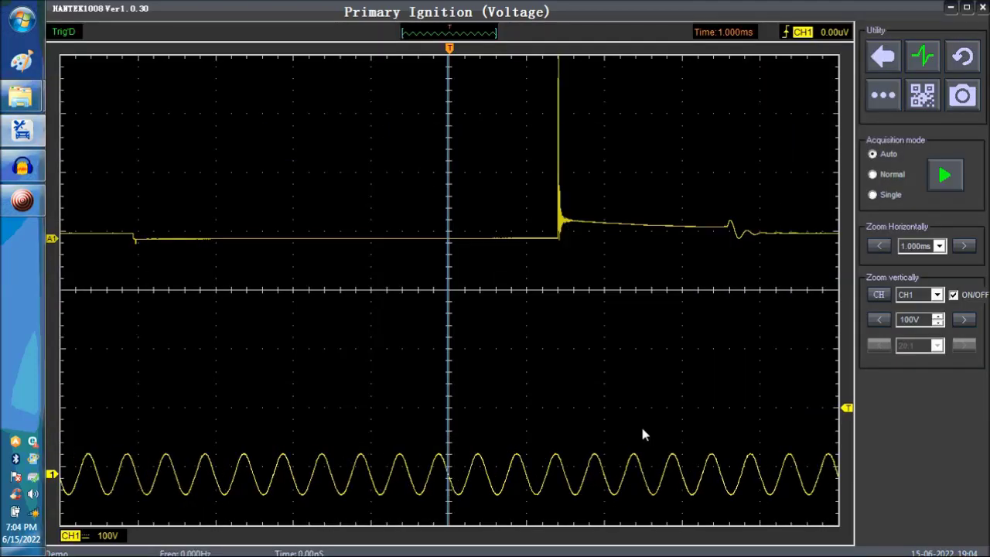
click(955, 295)
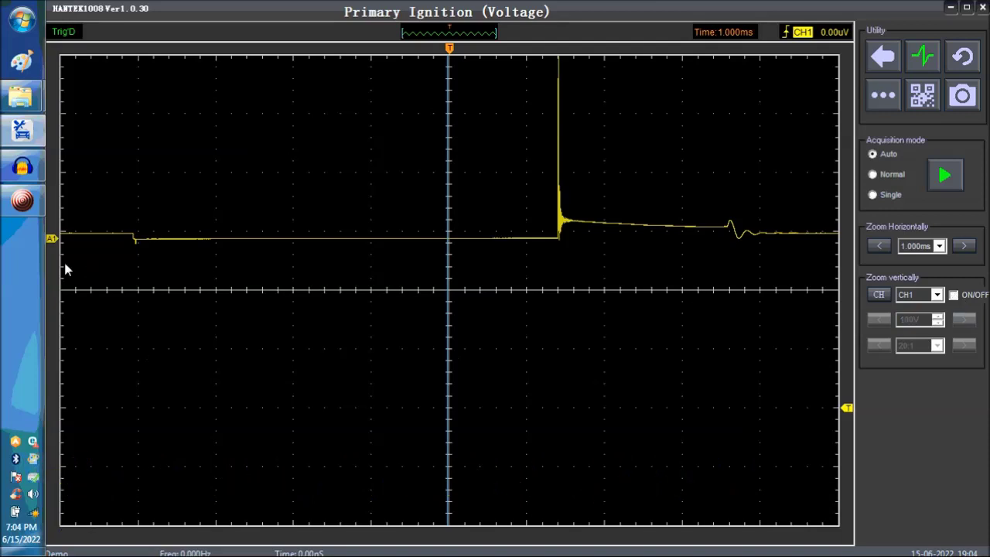
drag(51, 240, 54, 264)
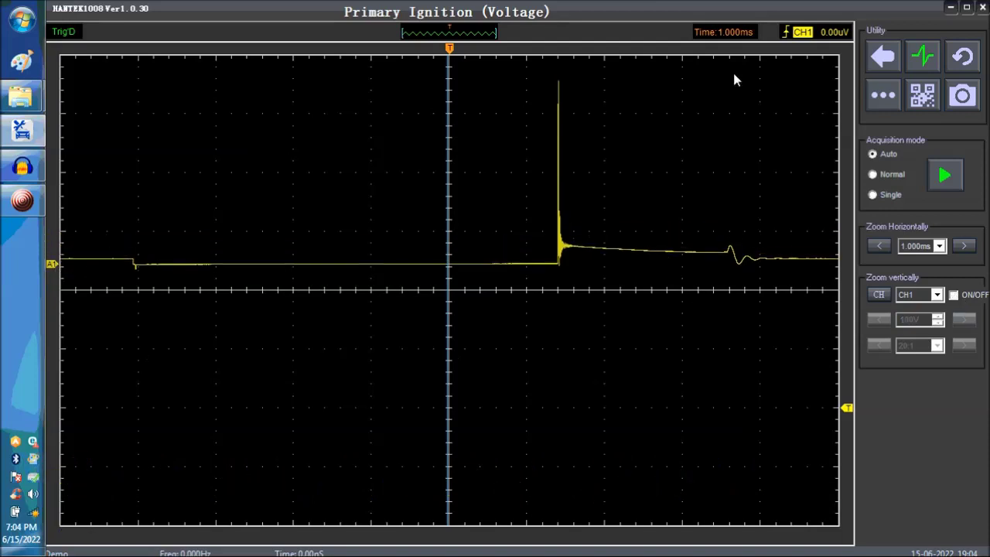
- Set cursor type to Vertical and mark dwell start to spark spike, reading 5.46 ms
click(896, 95)
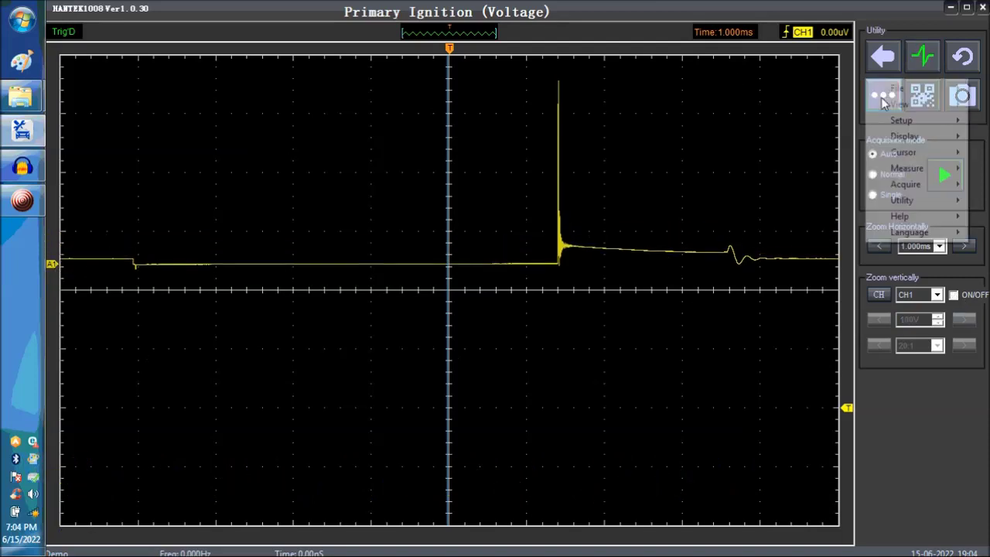
mouse_move(906, 155)
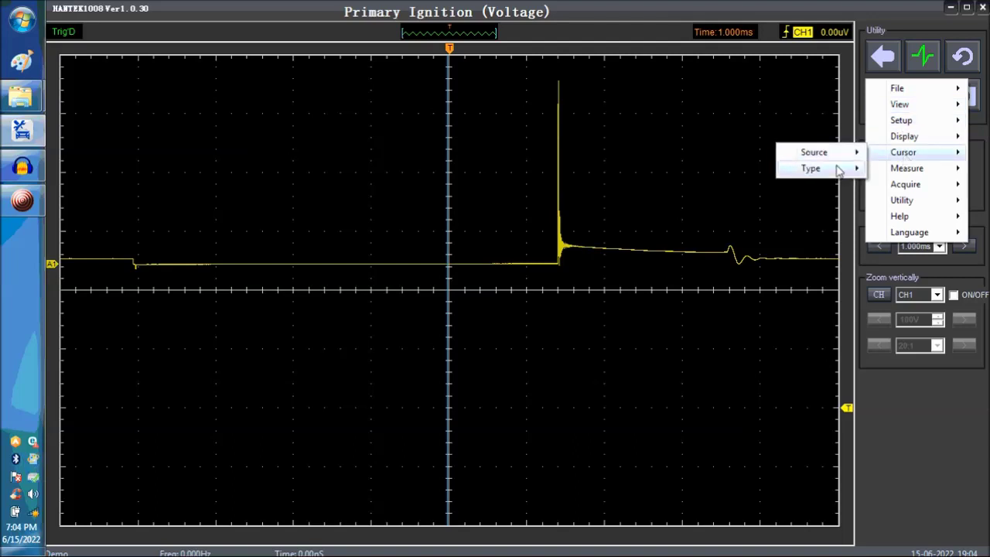
mouse_move(836, 176)
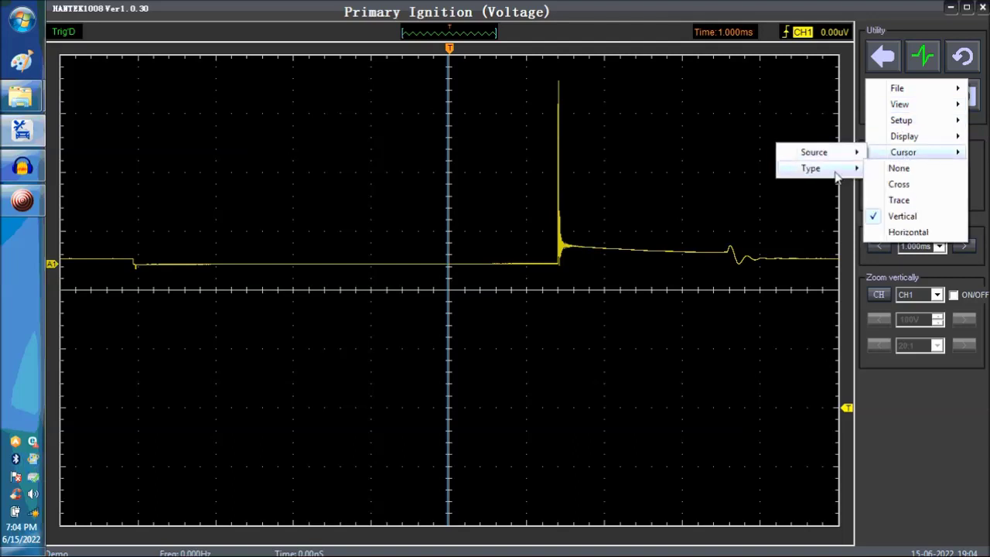
click(910, 220)
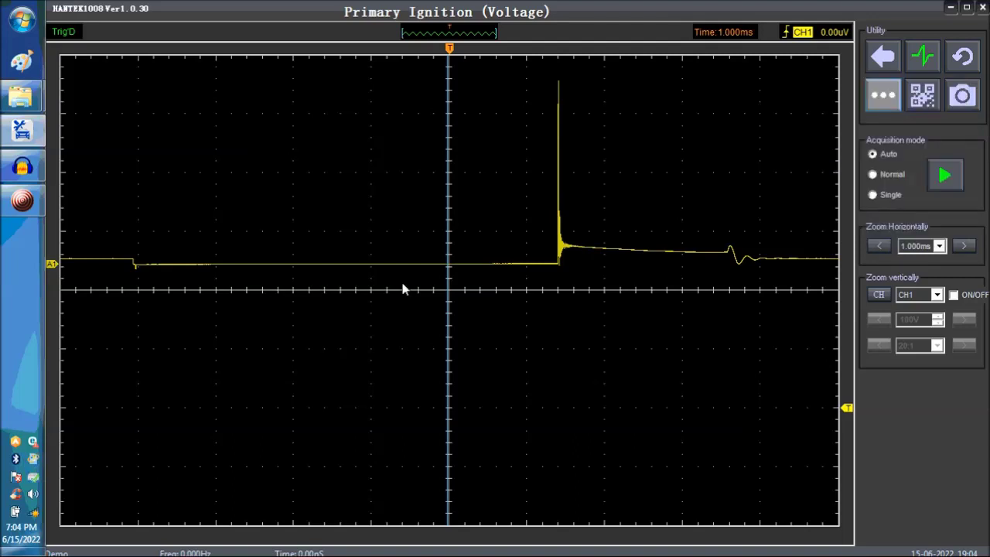
click(134, 261)
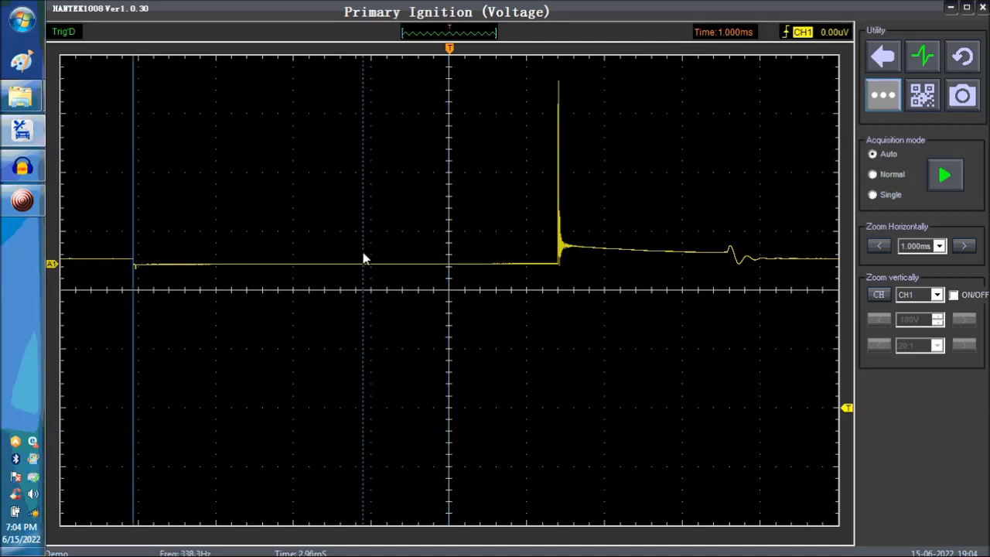
click(557, 262)
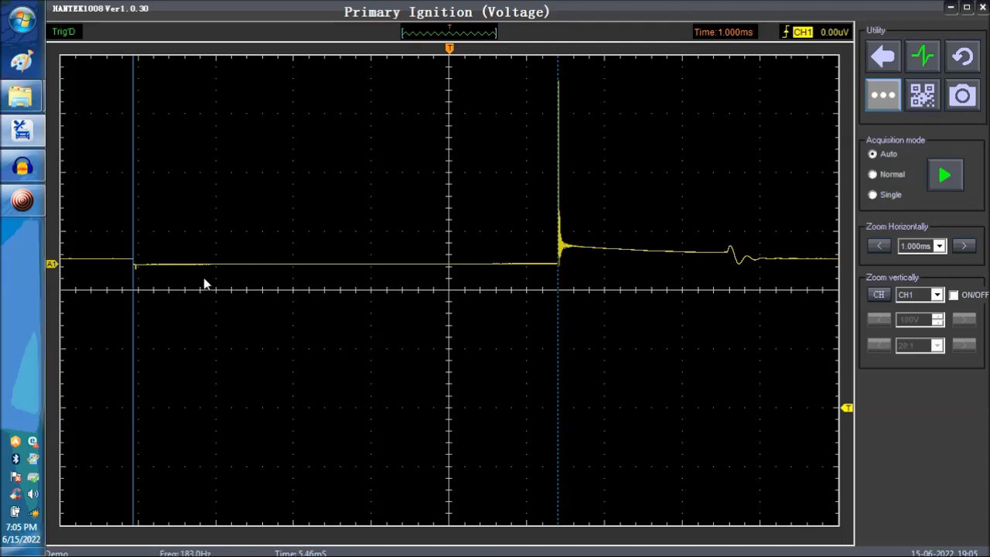
- Re-span the time cursors from dwell start to the spark spike, then toward the ringing
mouse_move(136, 272)
mouse_down()
mouse_move(111, 255)
mouse_move(151, 263)
mouse_up()
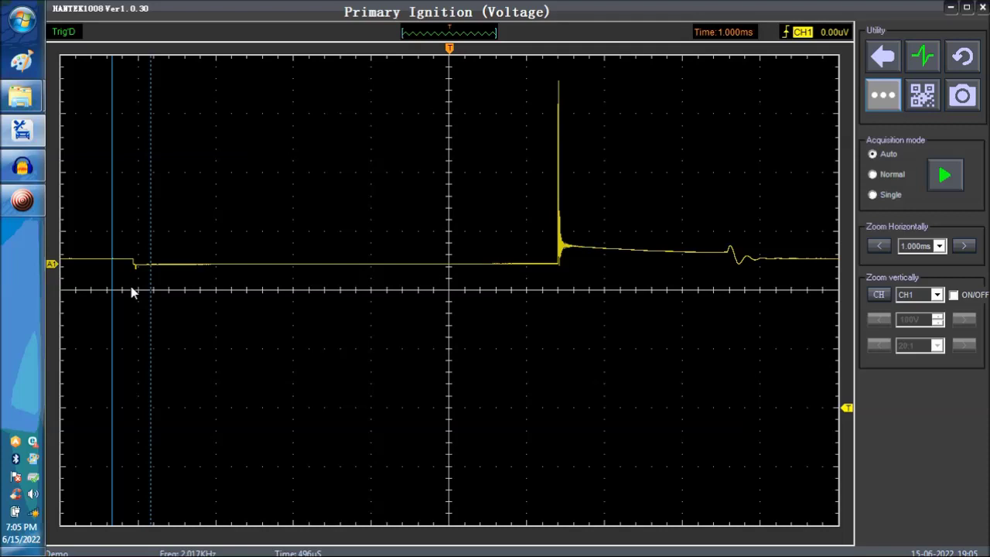
drag(134, 264, 557, 248)
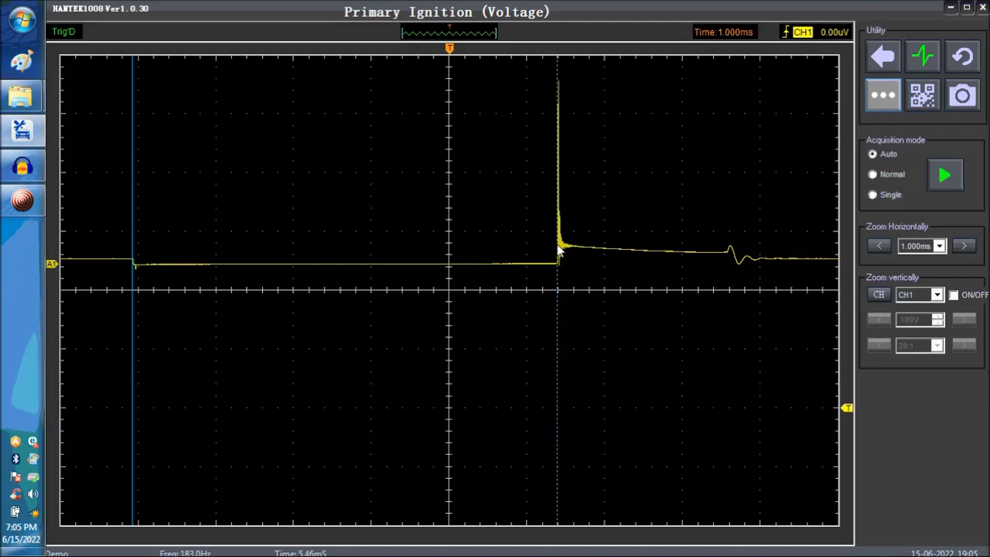
drag(558, 249, 765, 255)
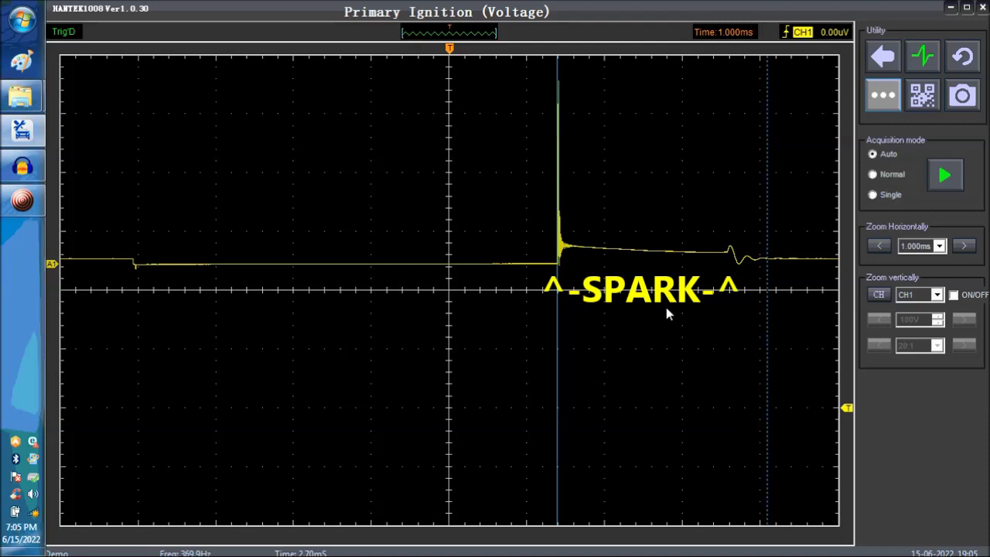
- Bracket the firing spike tightly between two time cursors, reading 337 µs (2.969 kHz)
click(448, 264)
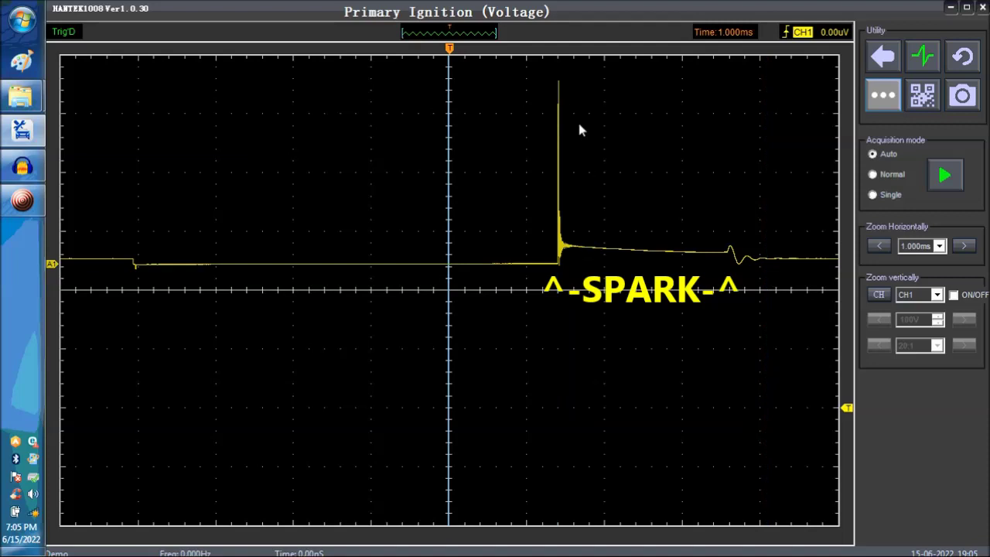
click(543, 86)
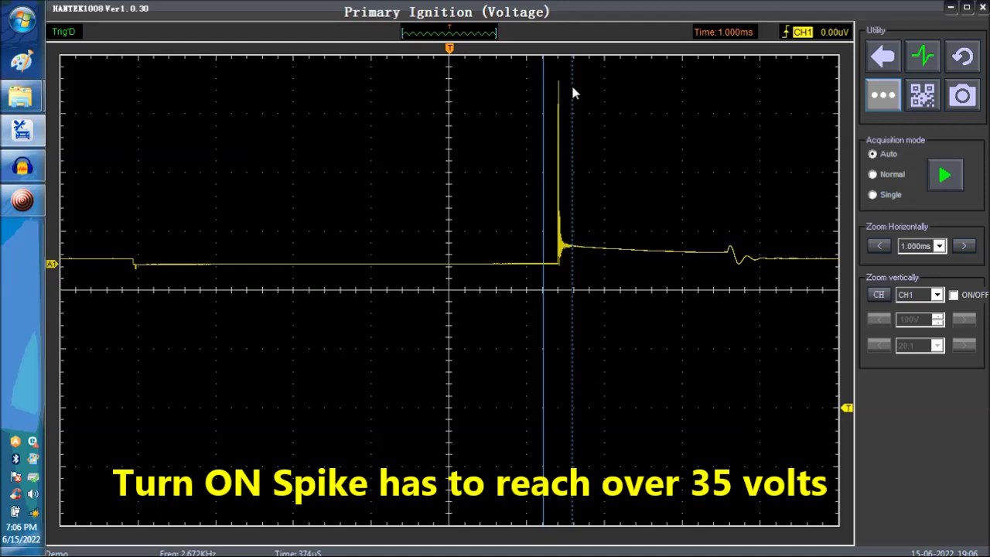
click(559, 88)
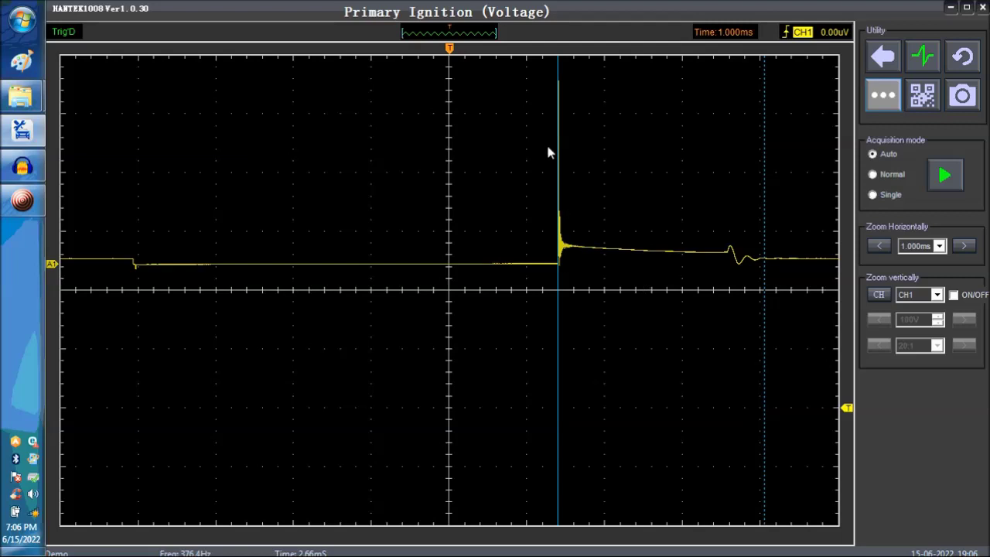
drag(547, 152, 572, 160)
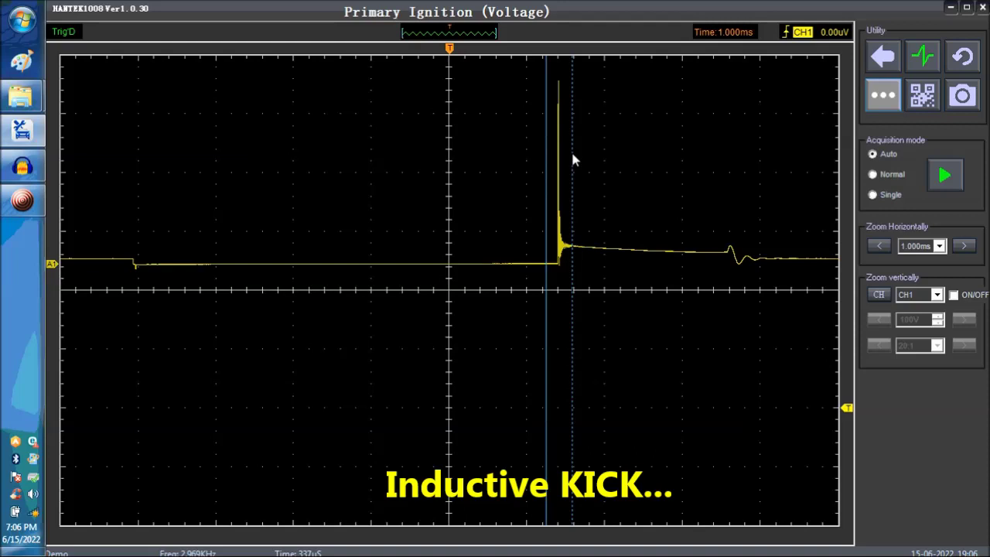
- Switch to horizontal cursors and set them at spike peak and baseline, reading 315 V
click(883, 96)
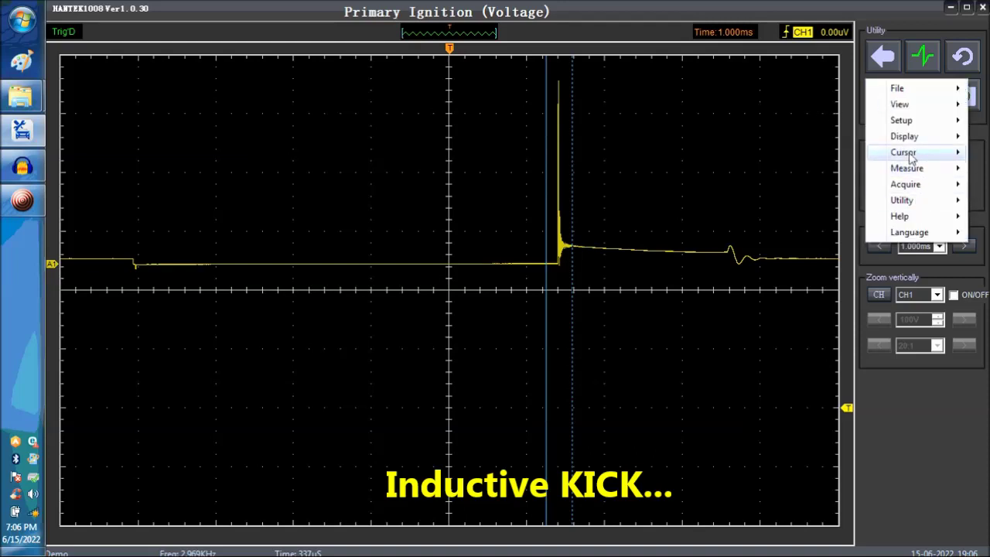
mouse_move(907, 153)
mouse_move(832, 173)
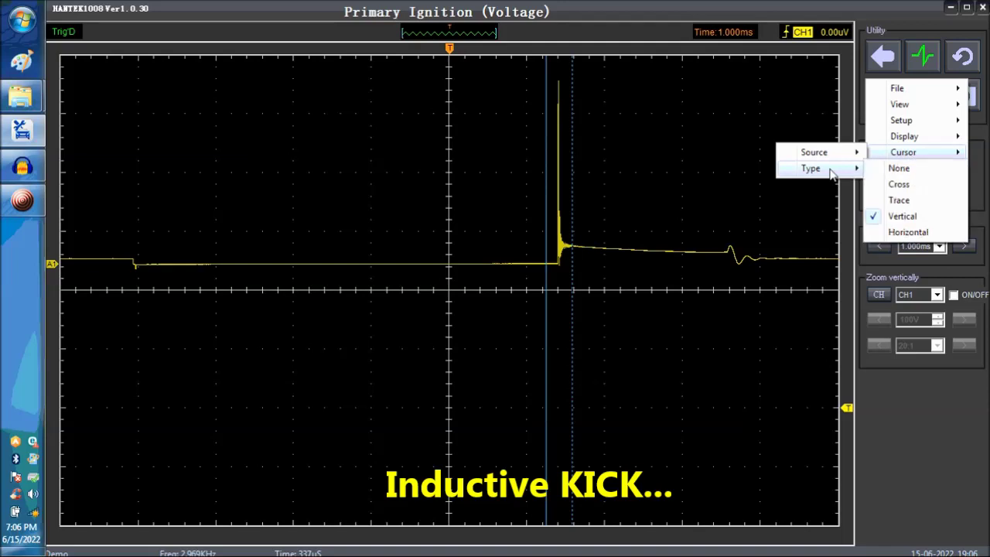
click(899, 232)
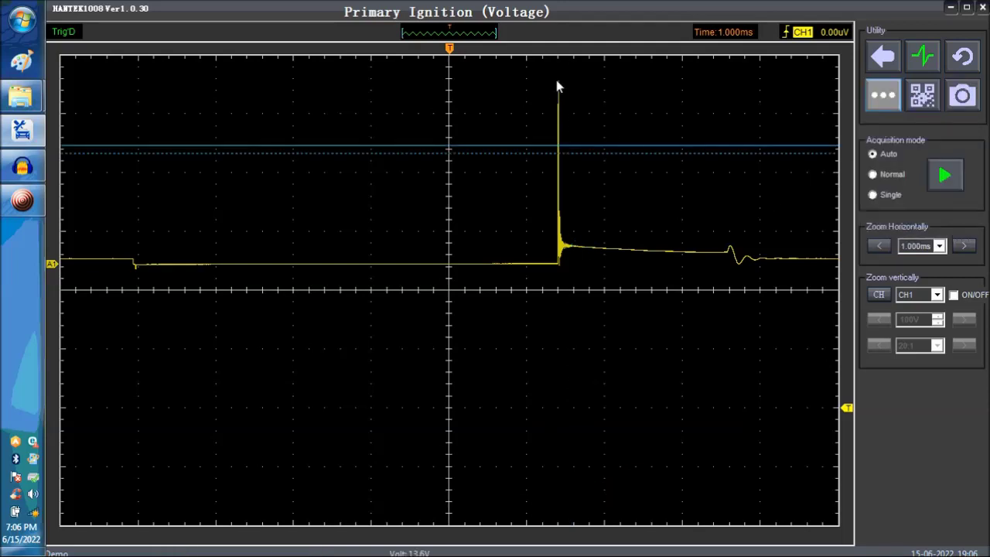
drag(561, 81, 563, 264)
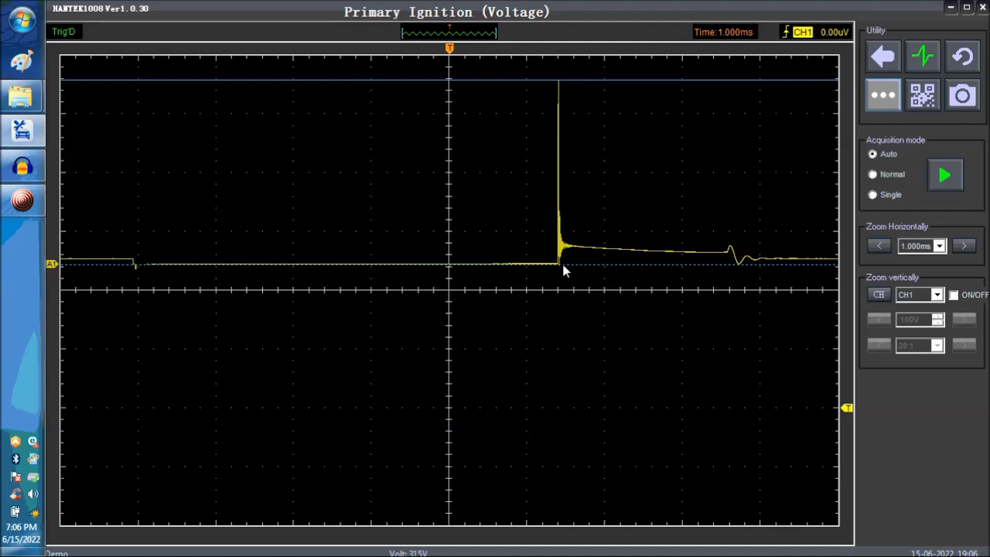
- Change the cursor type to Cross
click(884, 95)
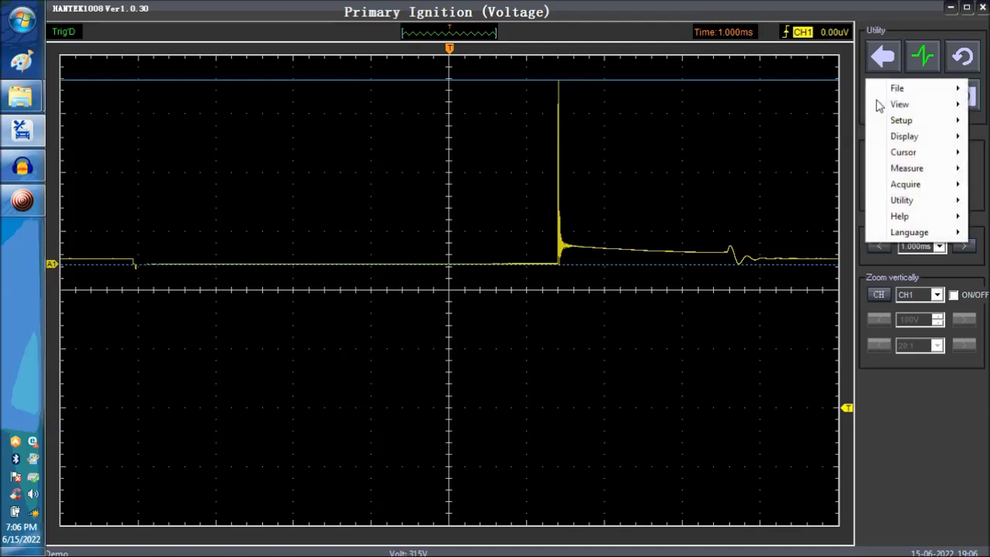
mouse_move(915, 154)
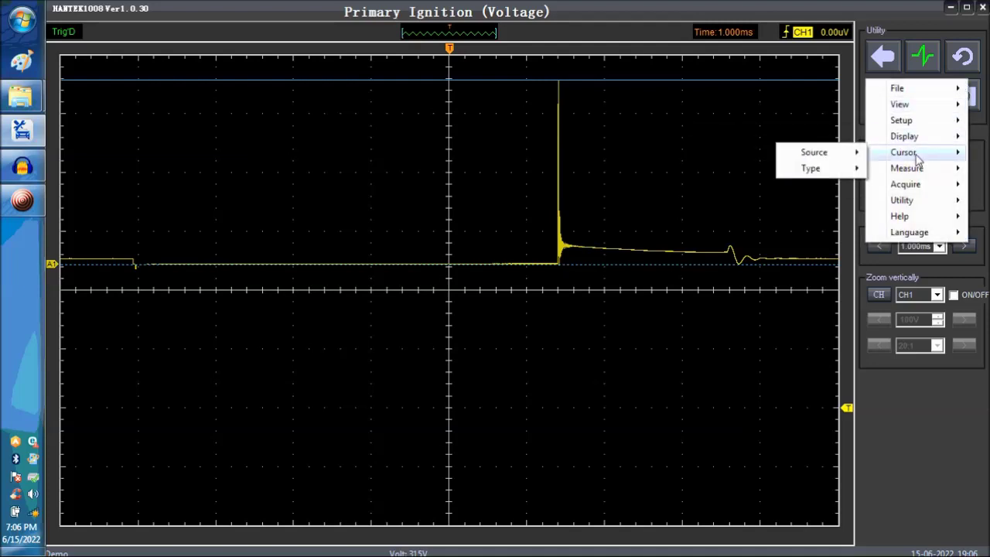
mouse_move(844, 178)
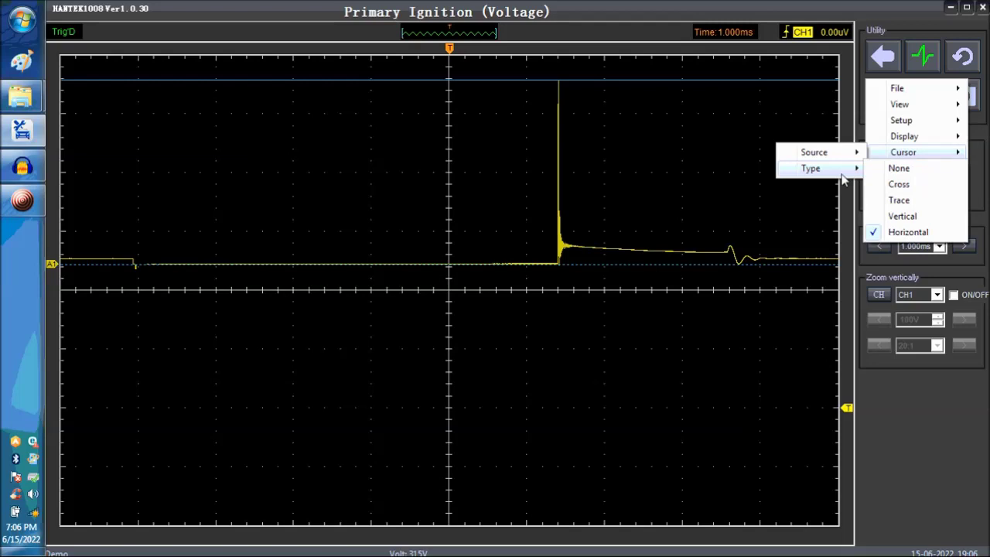
click(903, 187)
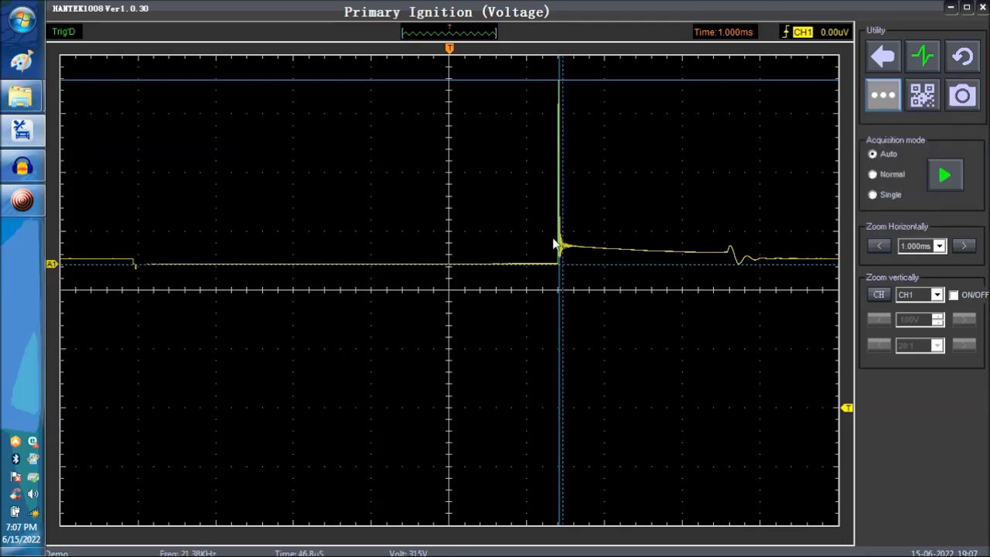
- Place crosshair cursors from the spike top down to the baseline, raising the reference to the peak
drag(547, 110, 579, 263)
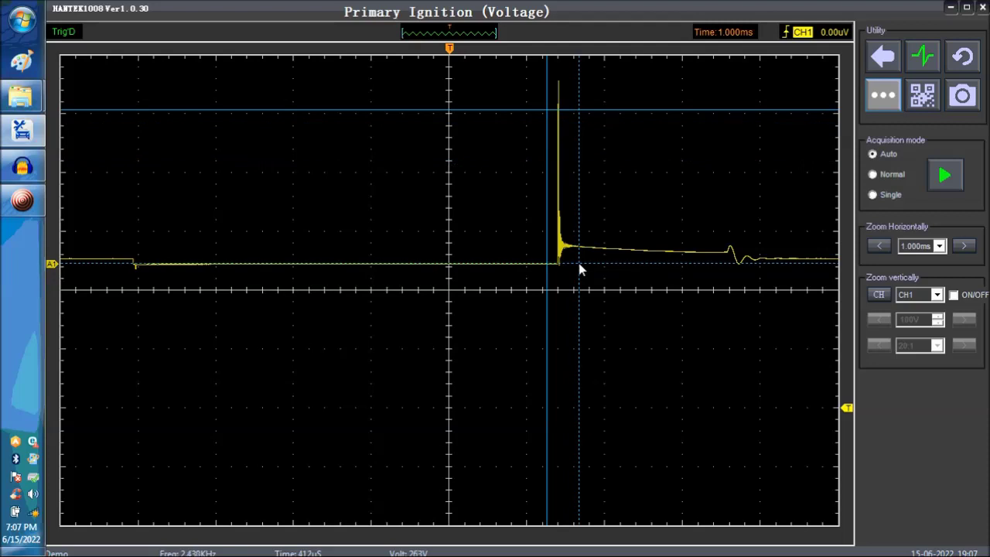
drag(547, 80, 575, 270)
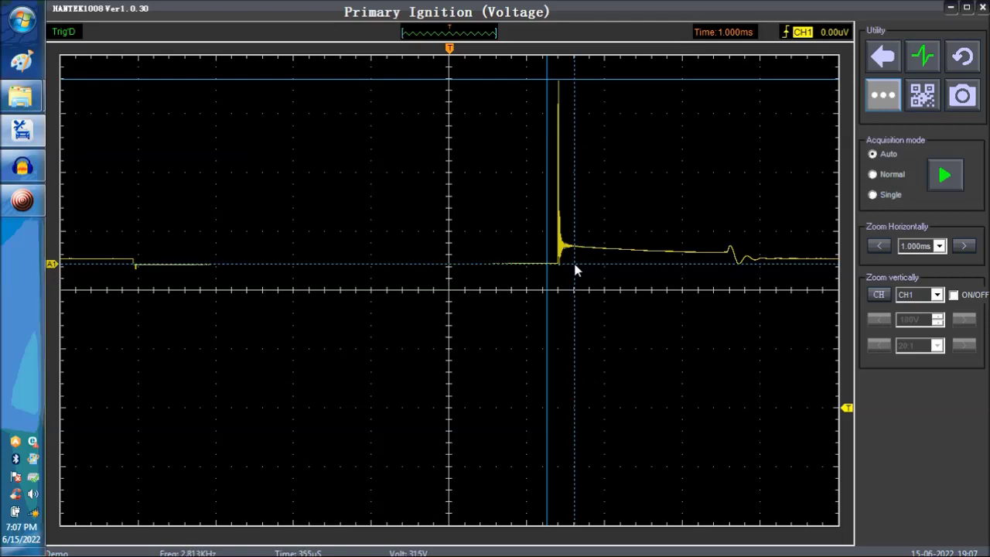
click(547, 68)
click(575, 100)
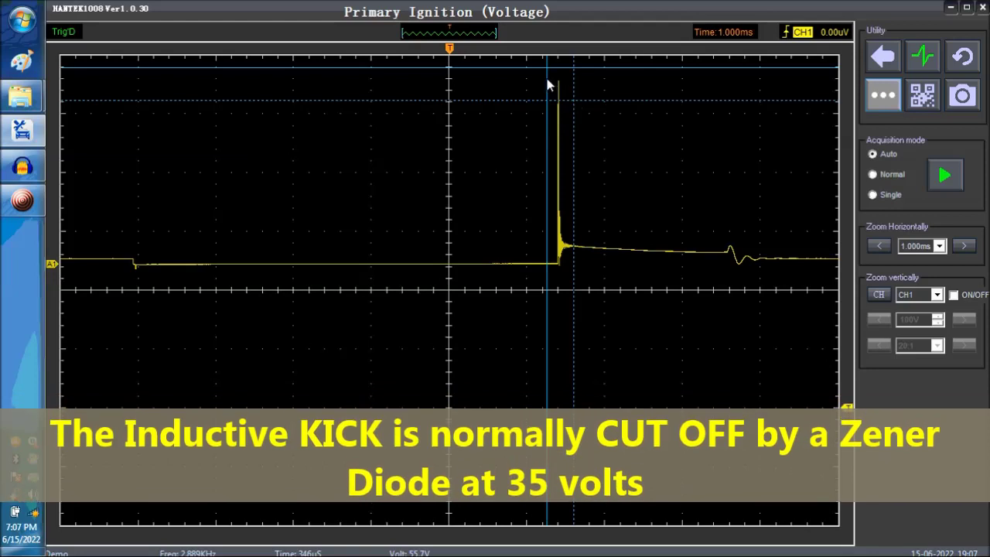
- Set the second crosshair near 55 V, then span from spike to spark-line end (about 2.15 ms)
click(547, 79)
click(568, 93)
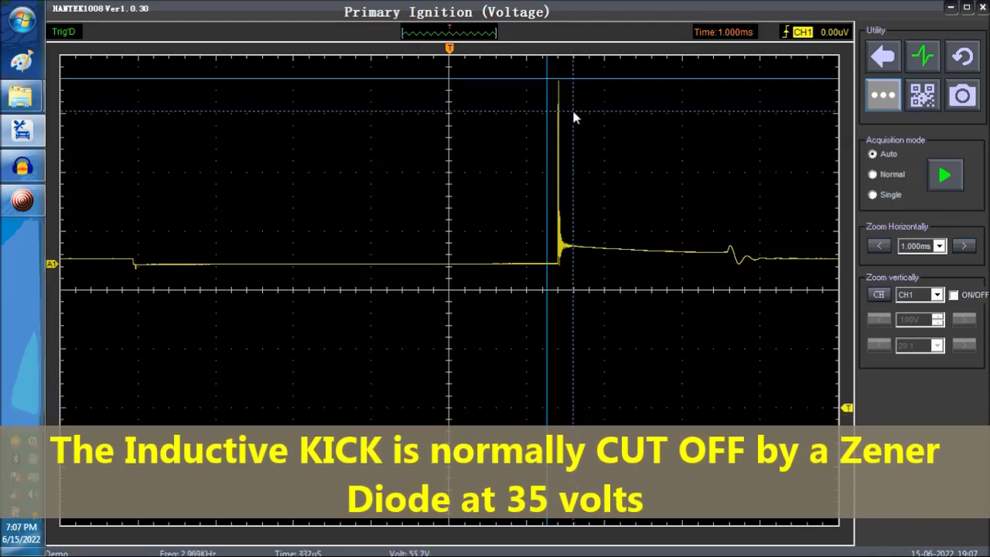
click(573, 114)
click(573, 113)
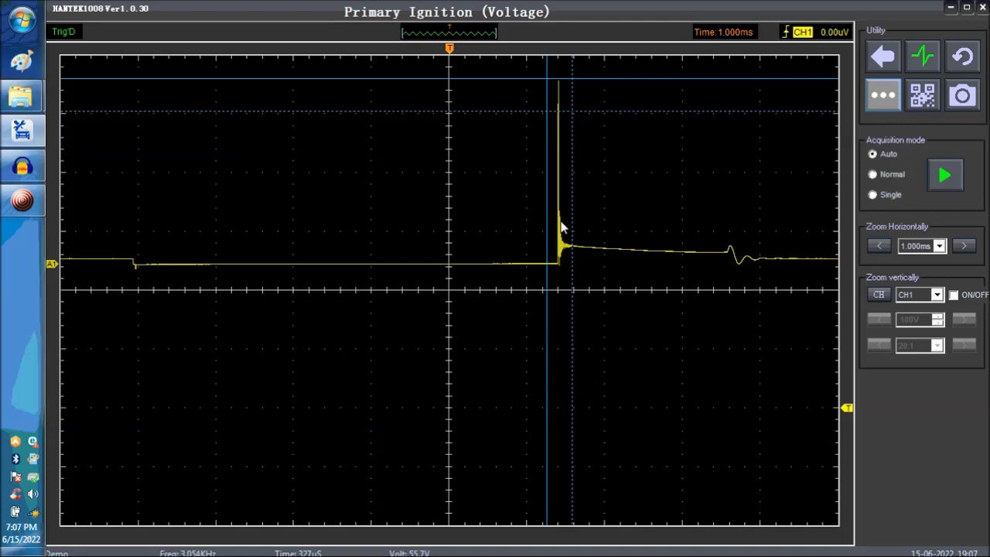
drag(563, 227, 728, 265)
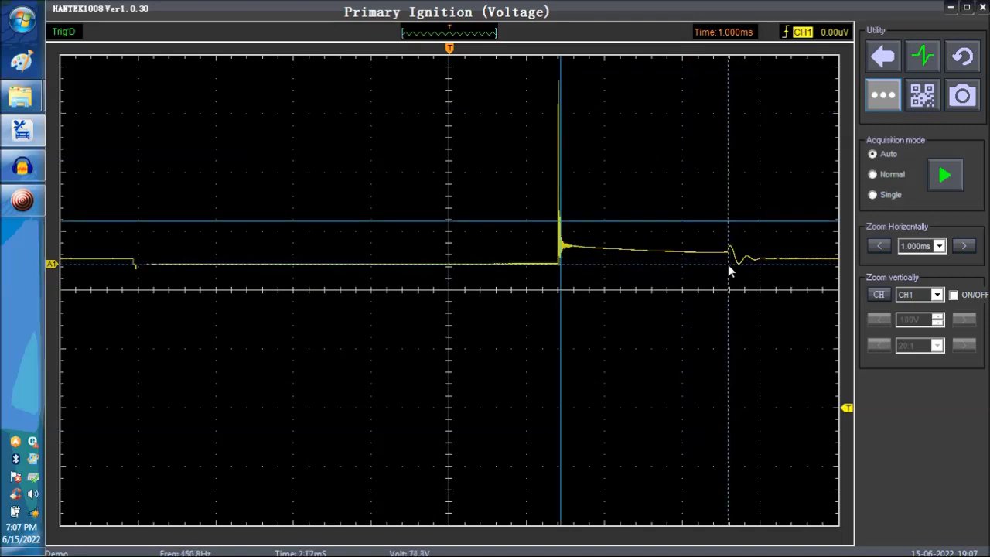
- Reset the crosshair at the spike and stretch it to the spark burn's end, about 2.16 ms
click(559, 179)
drag(558, 180, 726, 265)
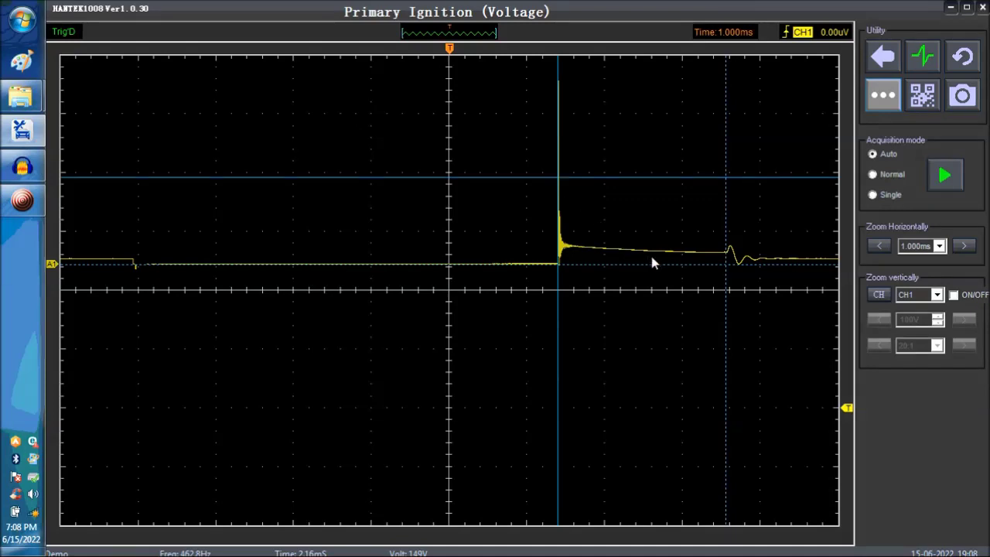
click(726, 232)
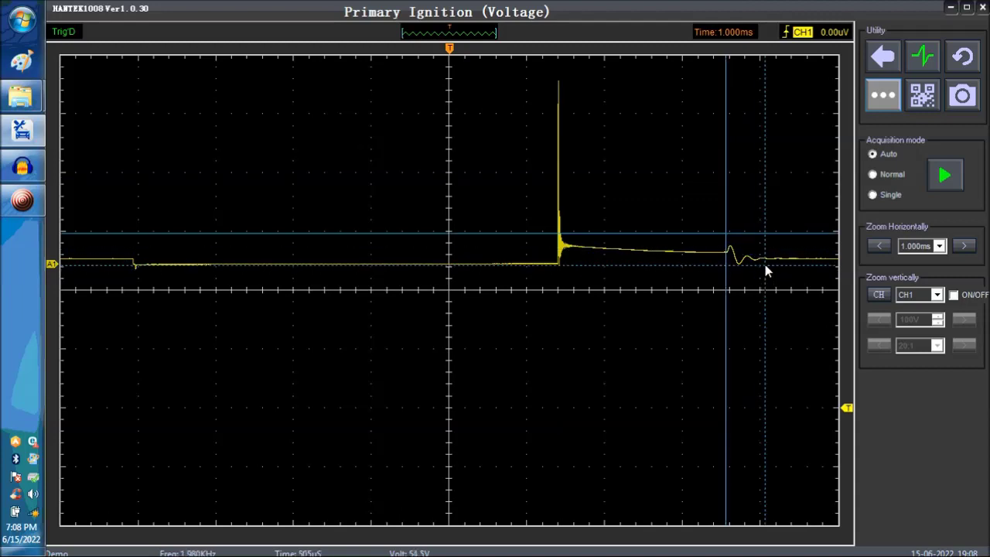
- Reposition the crosshairs between firing spike and burn-line end, finally reading 608 µs and 50.8 V
click(767, 267)
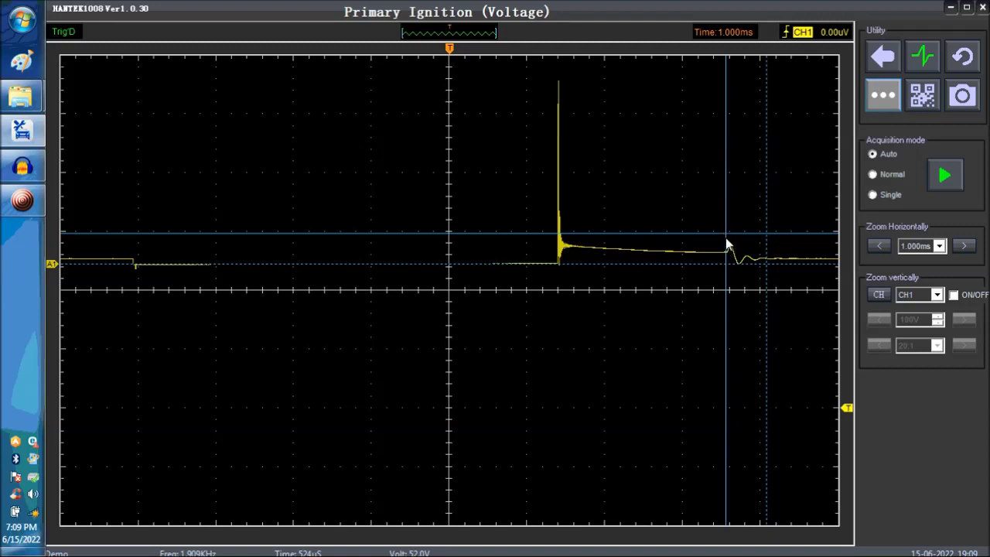
drag(728, 250, 773, 271)
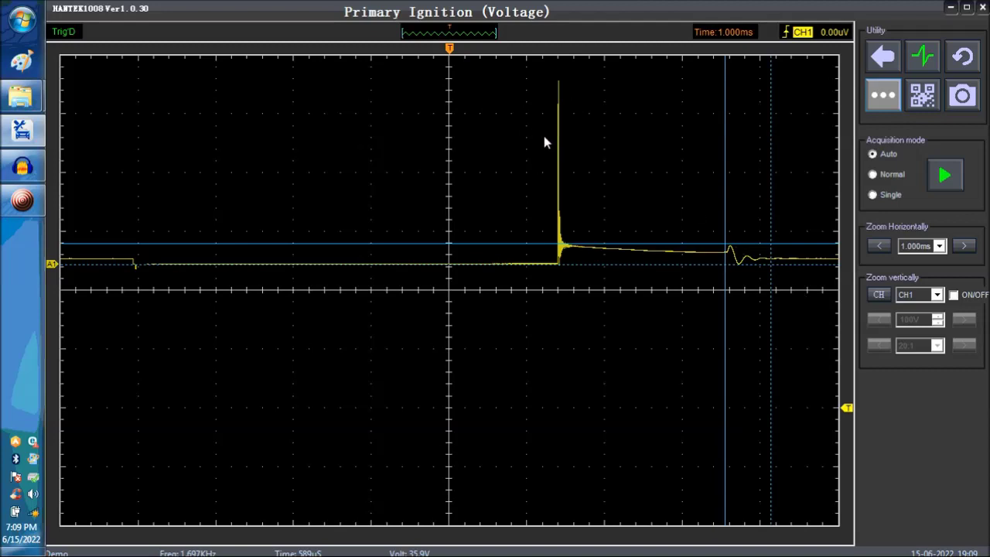
drag(544, 132, 581, 270)
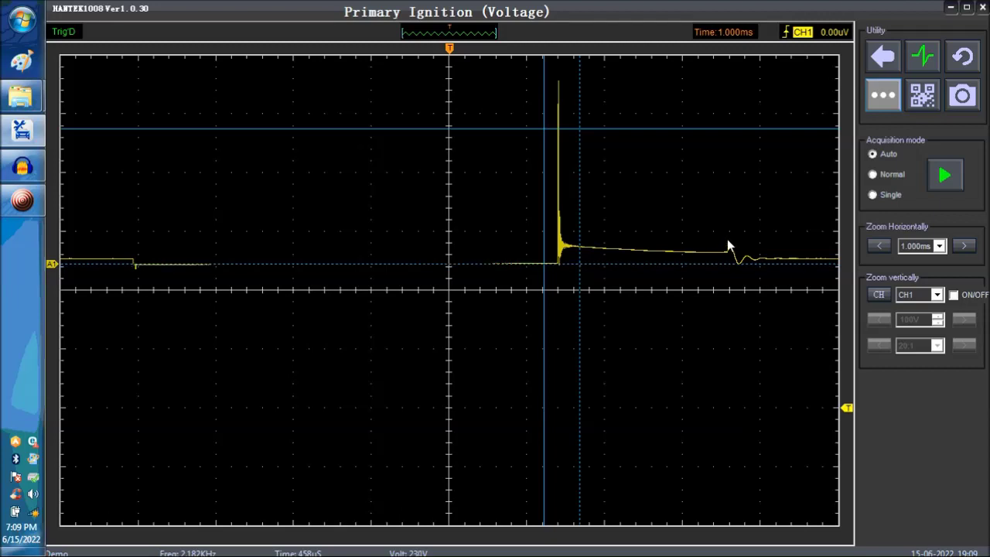
drag(728, 240, 767, 266)
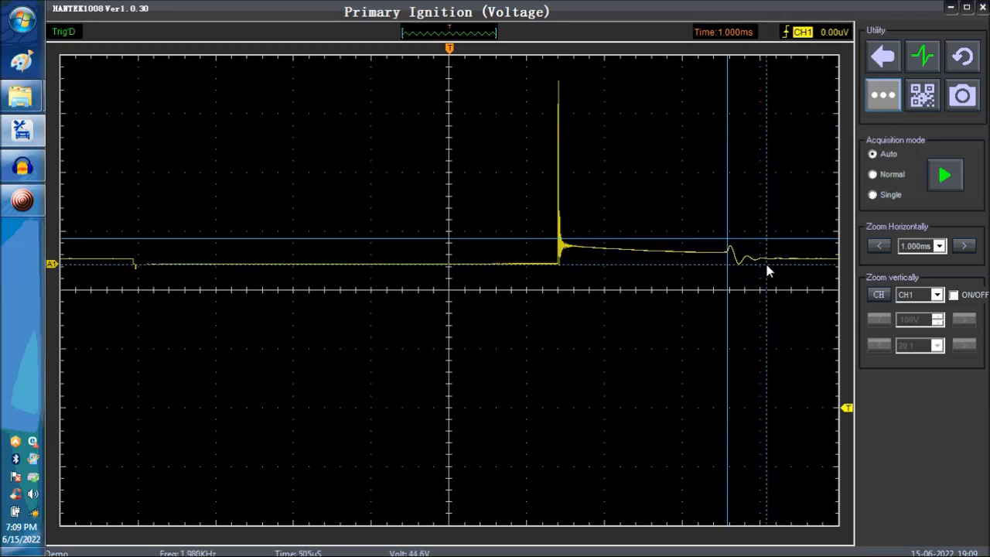
drag(540, 158, 581, 270)
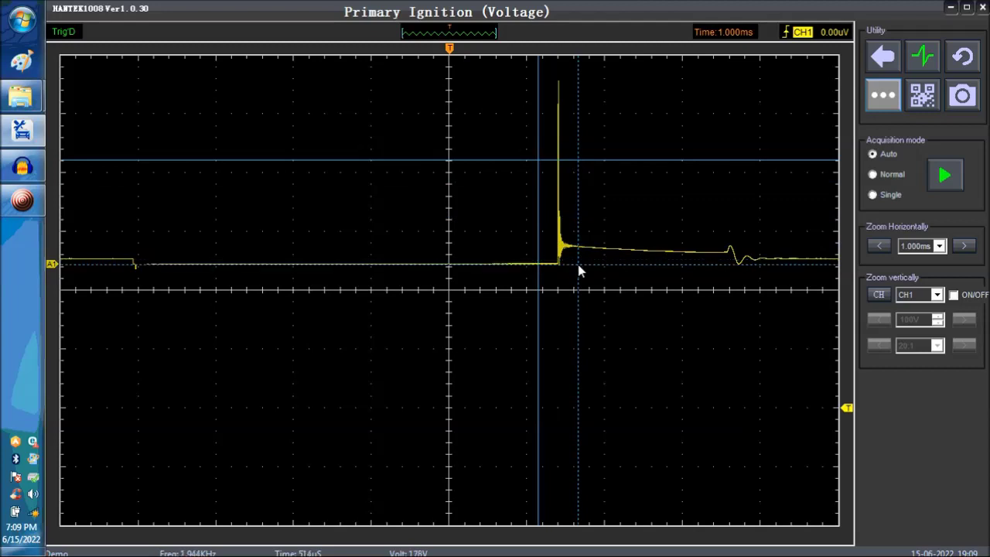
drag(723, 235, 769, 270)
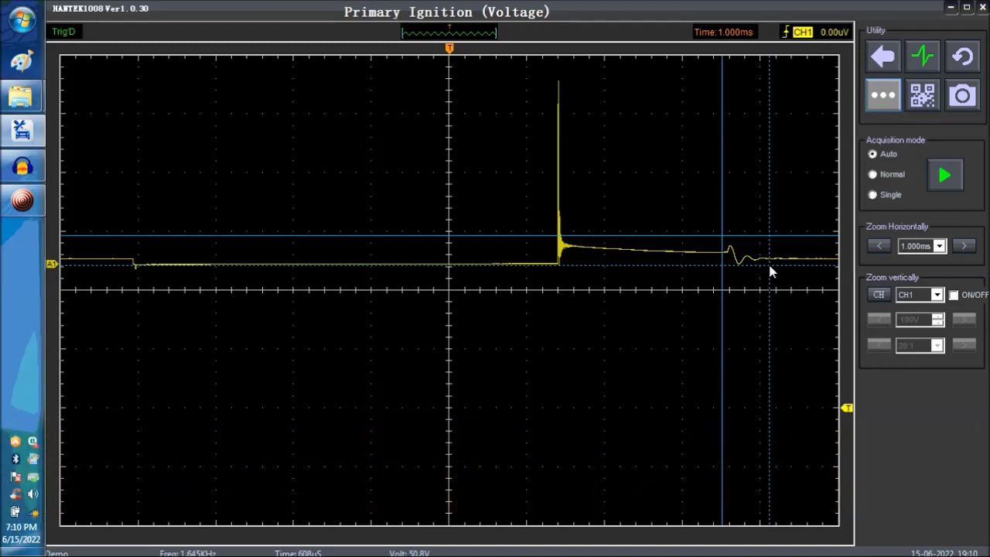
- Set the cursor type to None so no cursor lines remain on the waveform
click(886, 98)
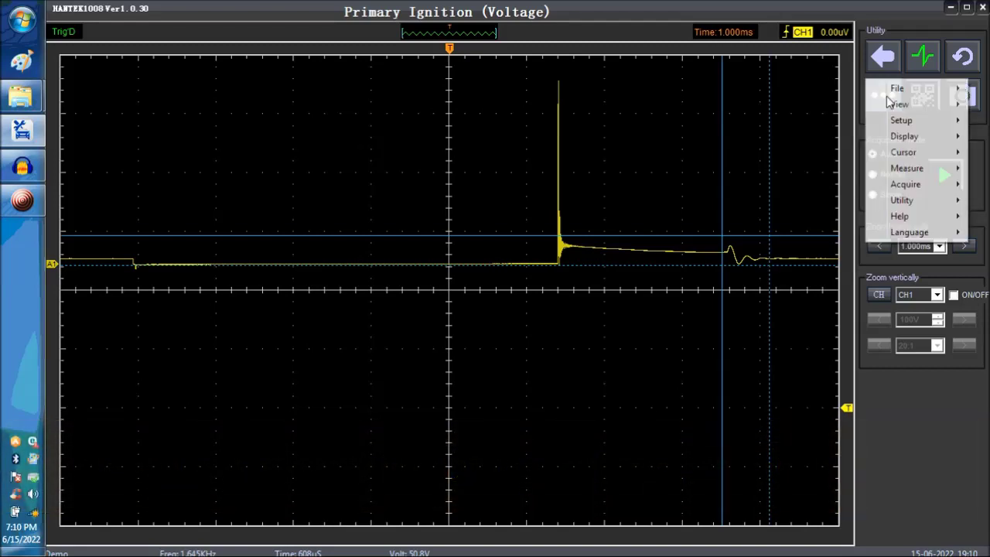
mouse_move(901, 153)
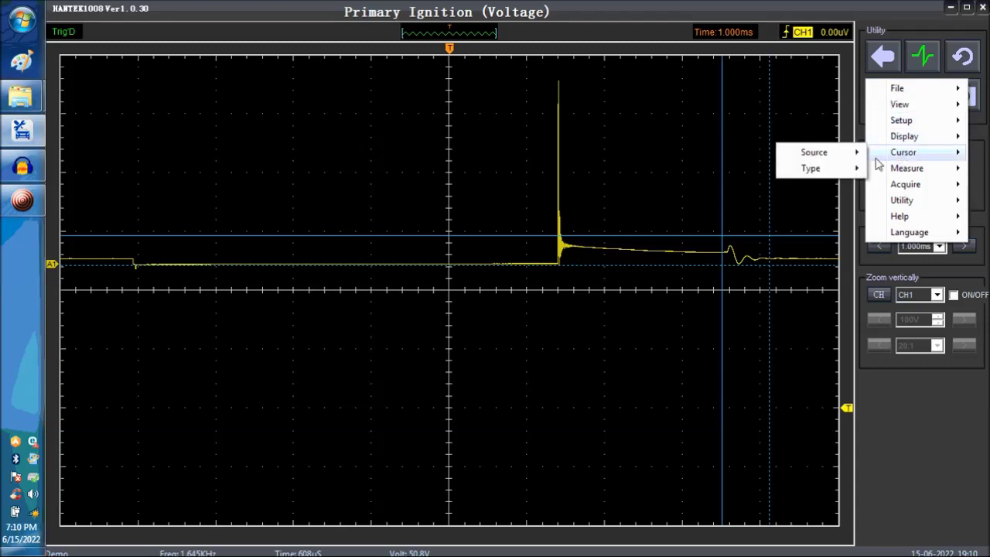
mouse_move(853, 168)
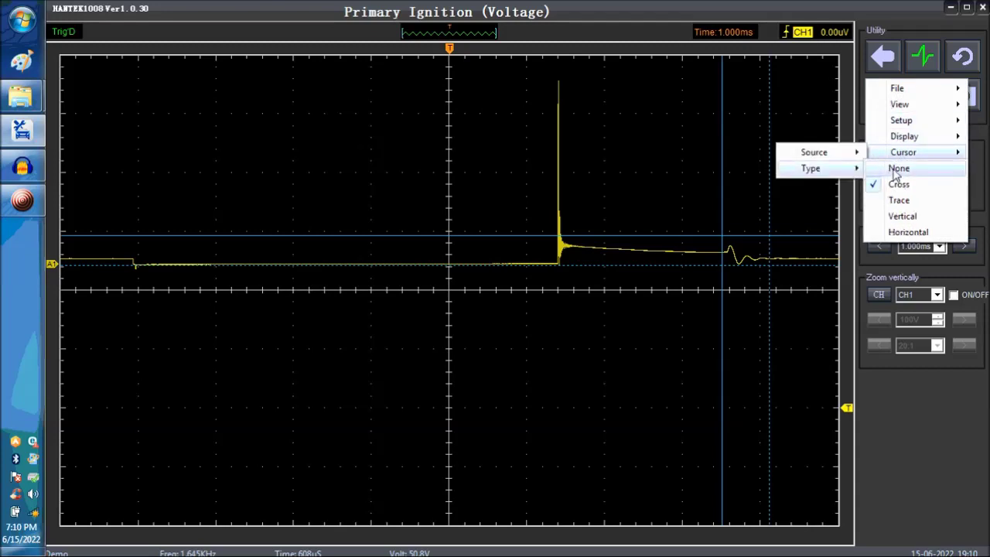
click(897, 169)
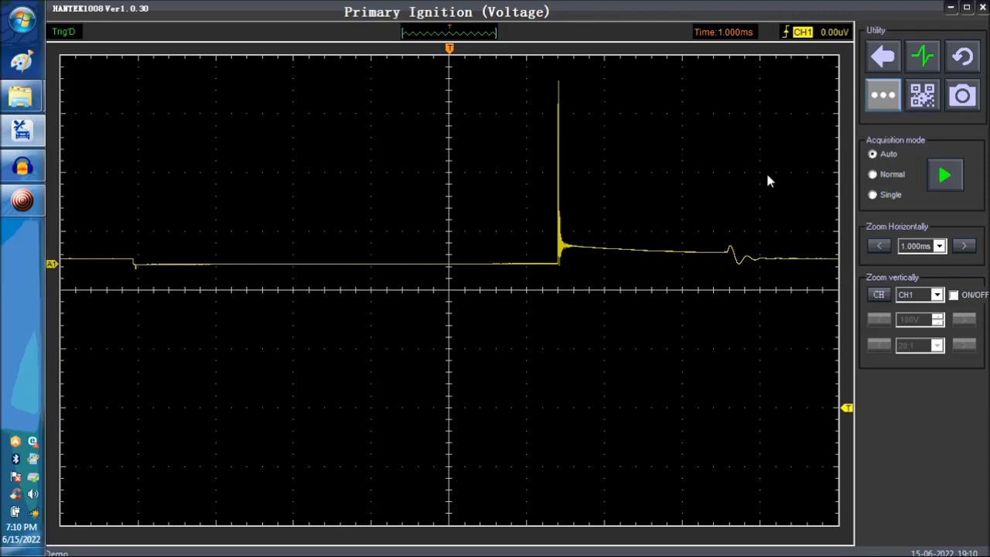
- Show the Primary Ignition (Current) preset with its vertical zoom turned off
click(886, 58)
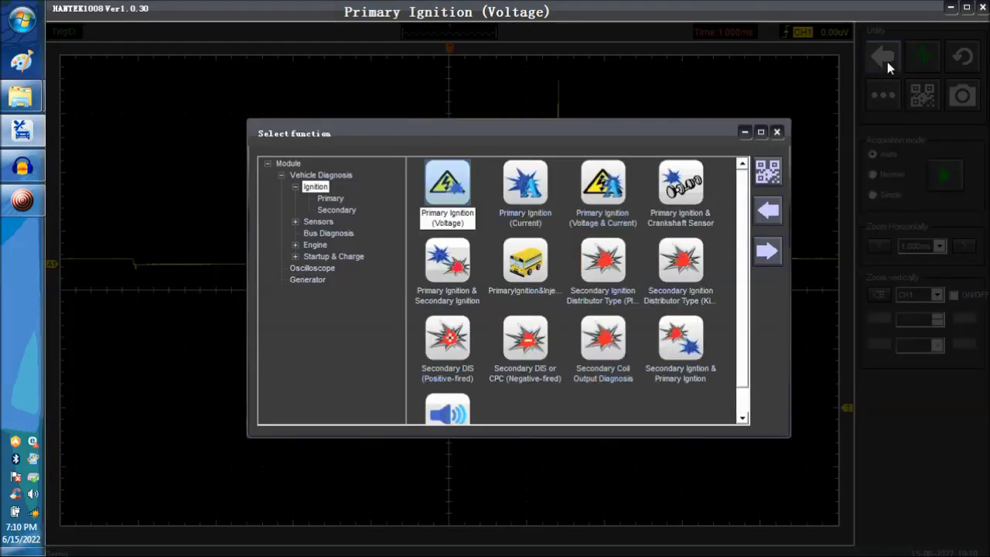
double_click(535, 183)
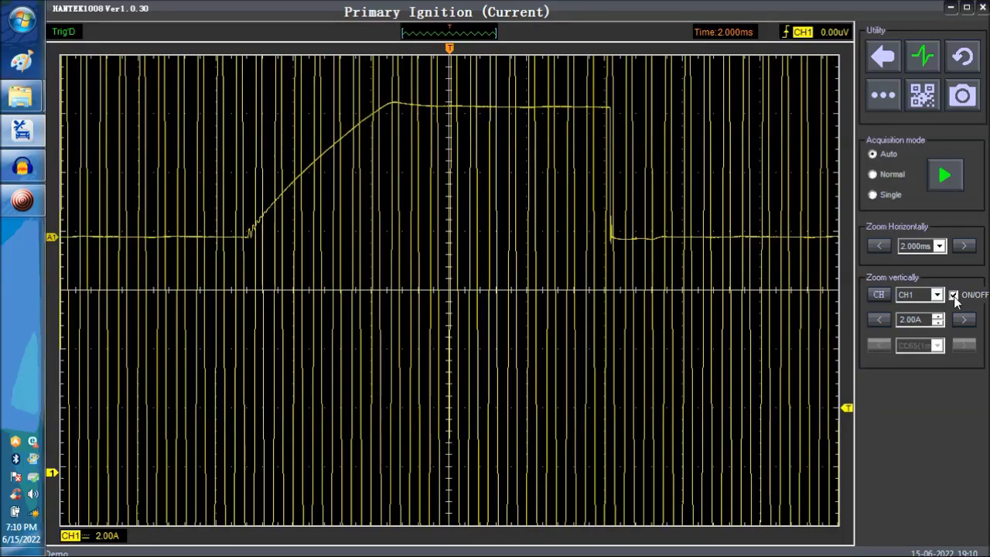
click(954, 295)
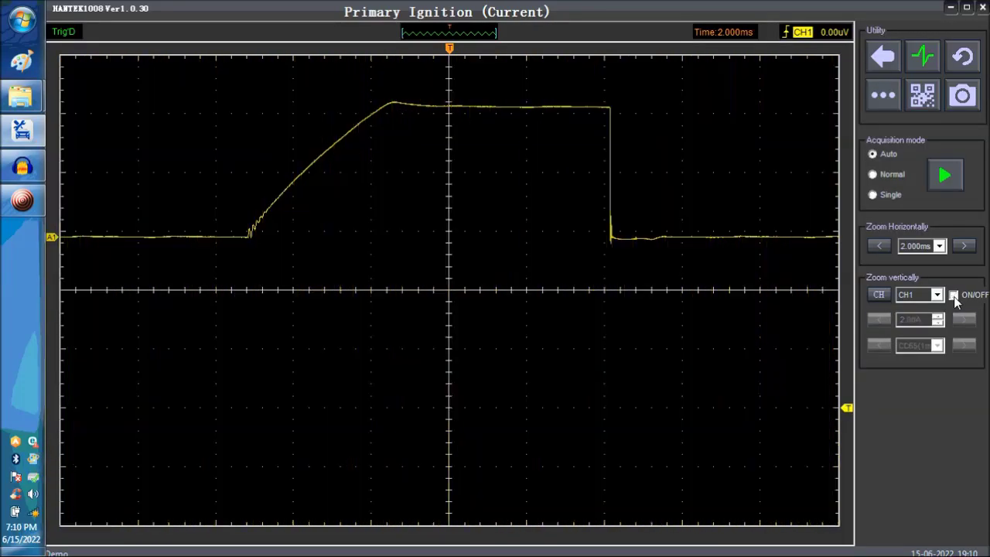
- Load the Primary Ignition (Voltage & Current) preset and set zoom to All Off for every channel
click(884, 57)
double_click(595, 191)
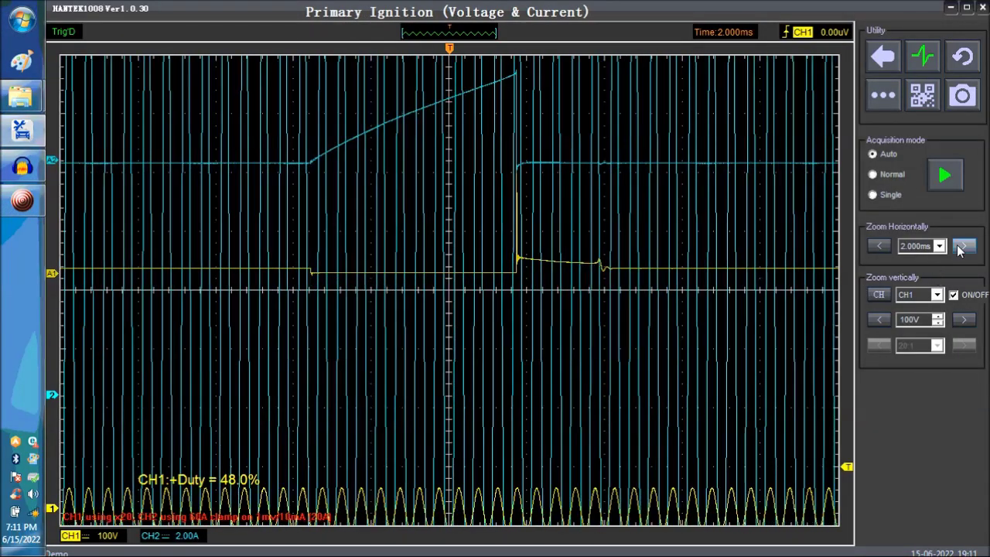
click(954, 294)
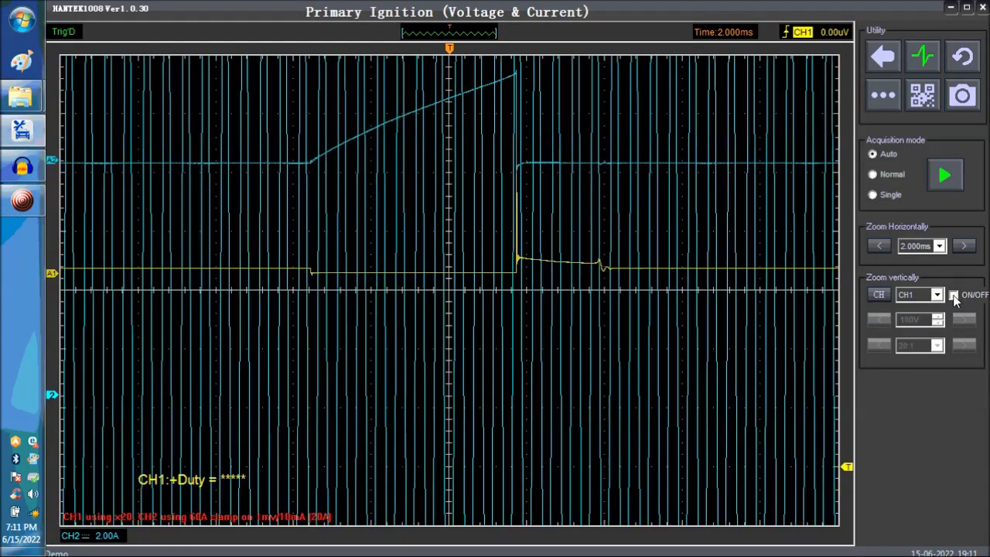
click(954, 295)
click(954, 294)
click(879, 295)
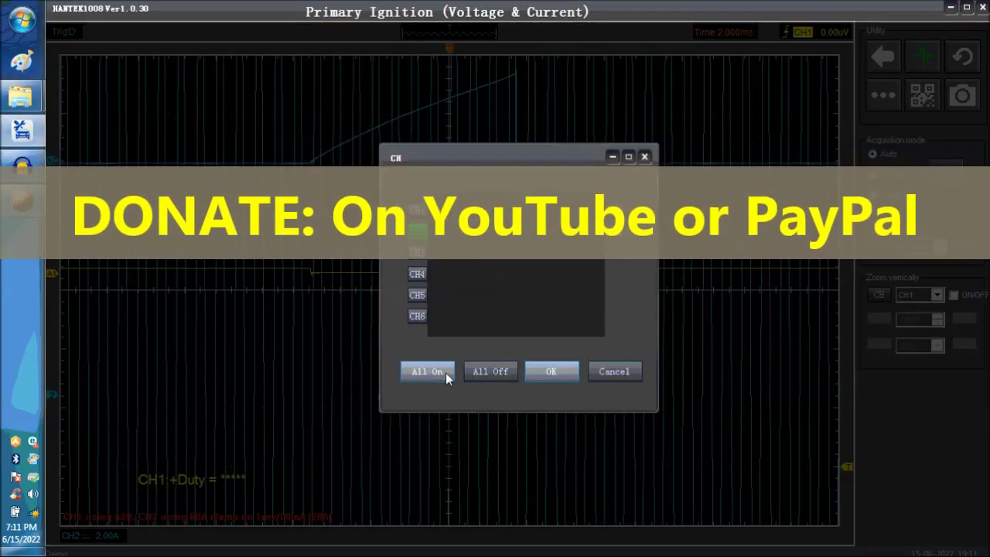
click(475, 371)
click(551, 372)
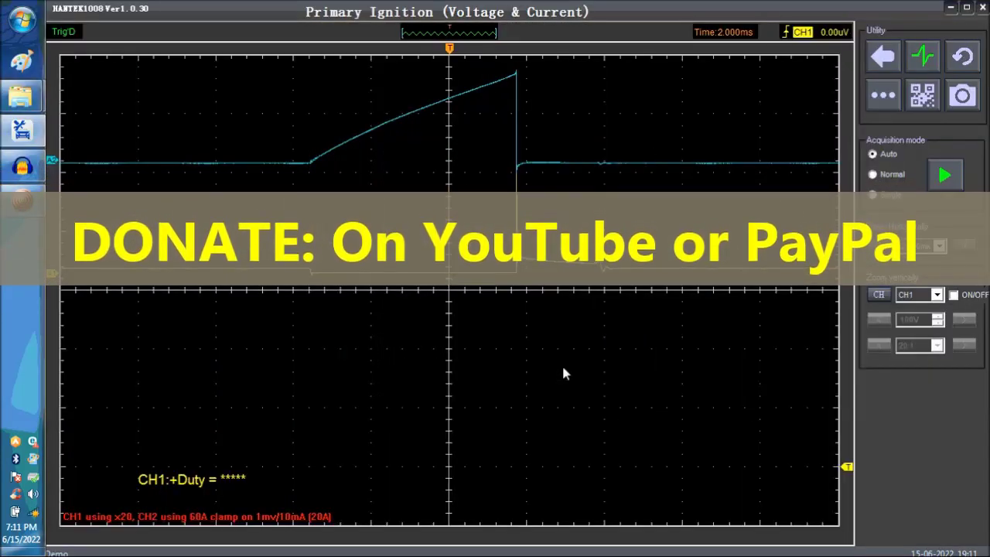
- Move the voltage trace toward the bottom of the grid and lower the current trace slightly
drag(51, 273, 61, 399)
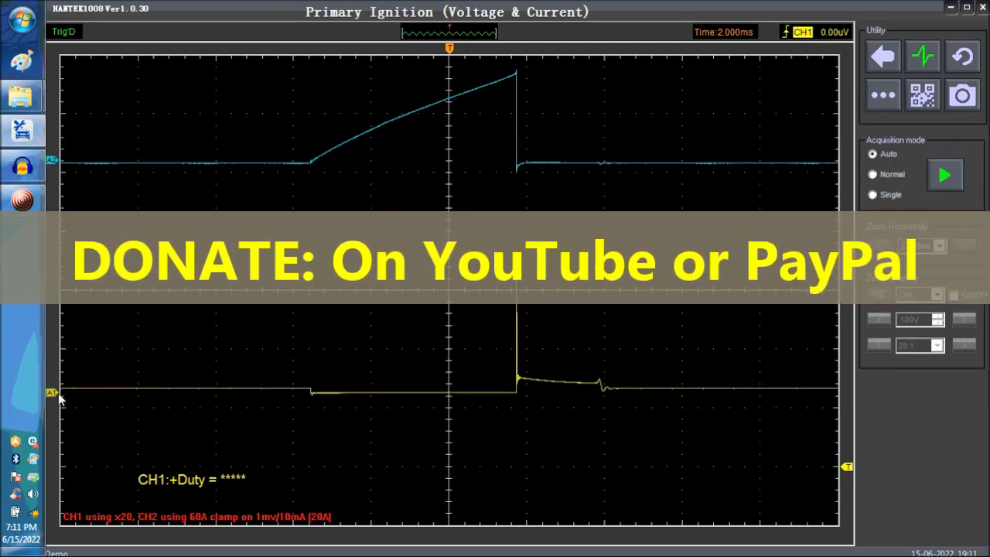
drag(52, 161, 56, 200)
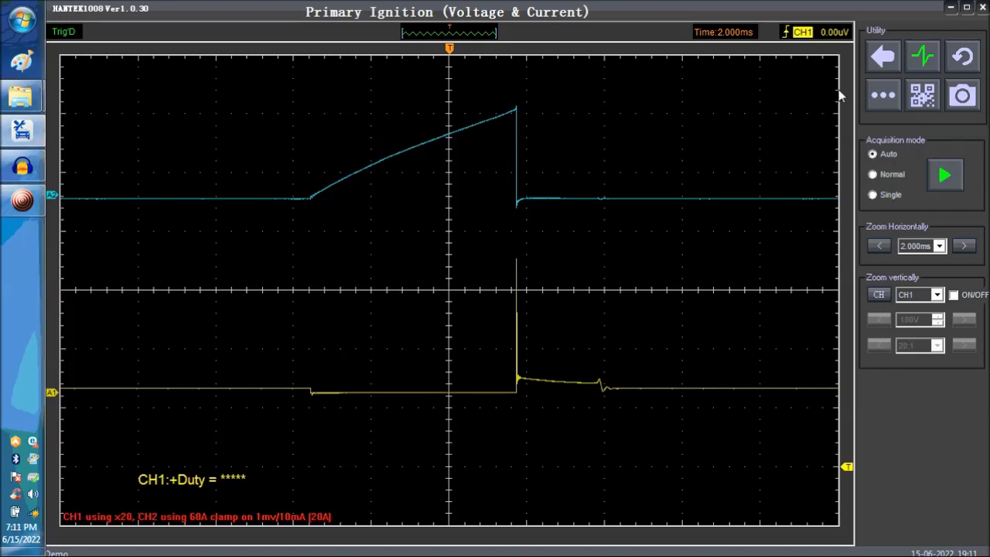
click(882, 63)
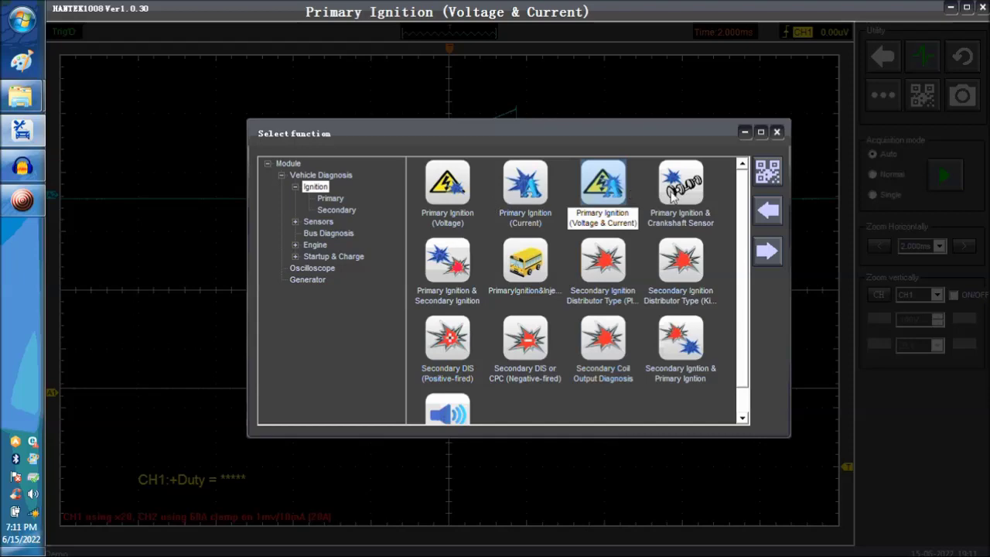
- Run the Primary Ignition & Crankshaft Sensor preset with channel zoom All Off and the ignition trace lowered
double_click(693, 191)
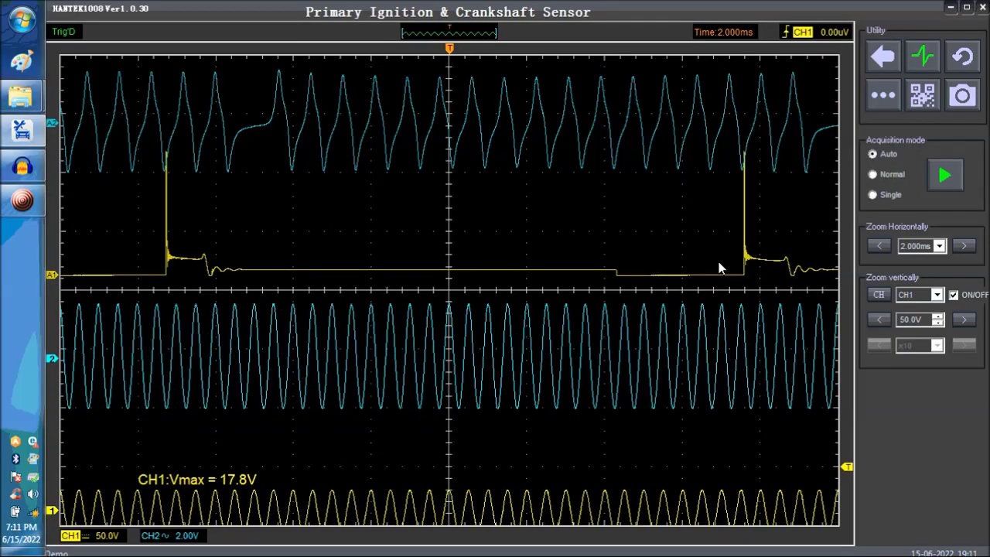
click(957, 296)
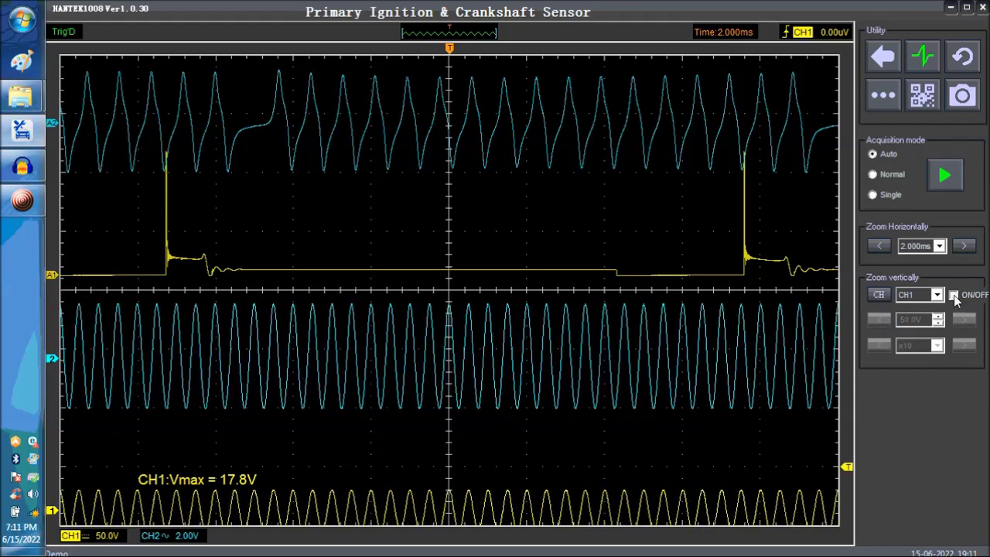
click(882, 295)
click(489, 372)
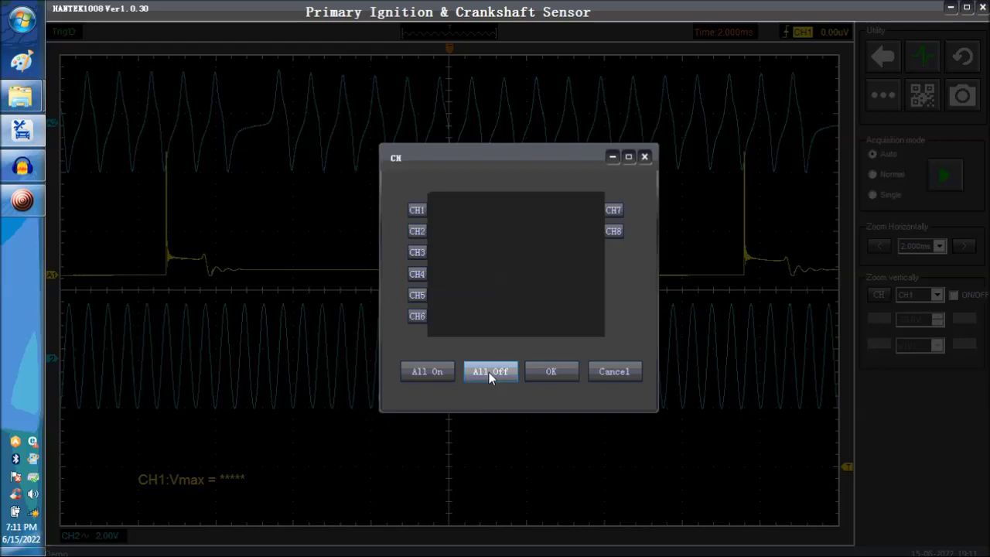
click(552, 372)
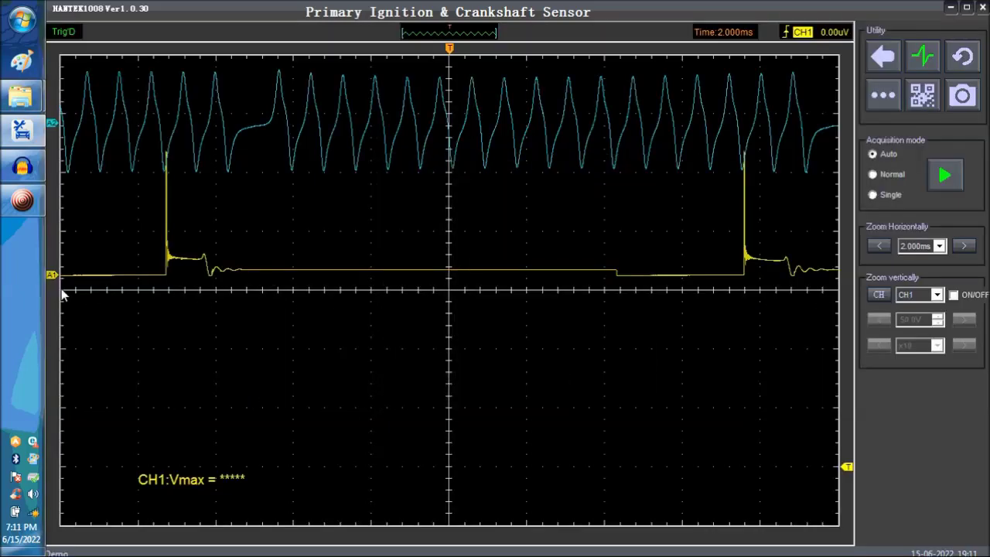
drag(53, 276, 69, 385)
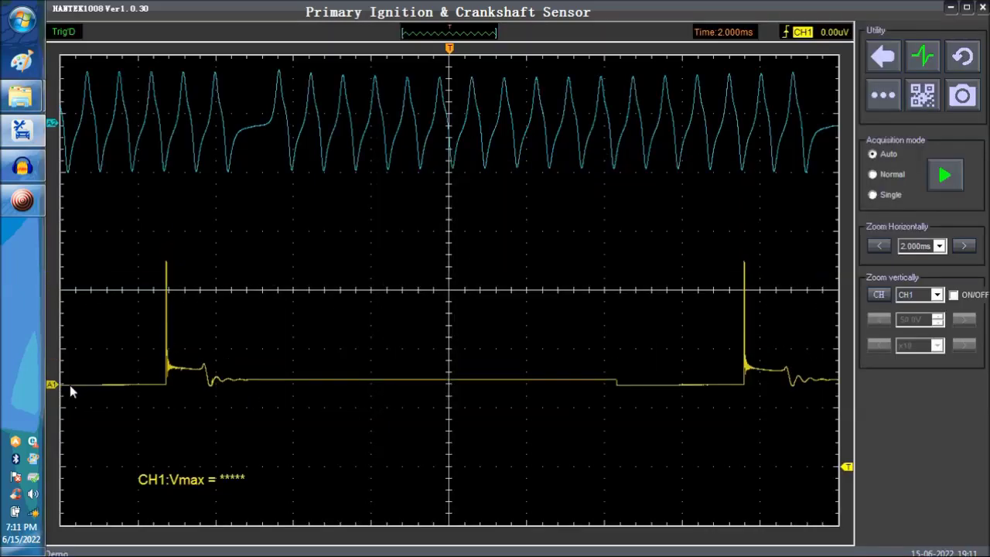
click(22, 200)
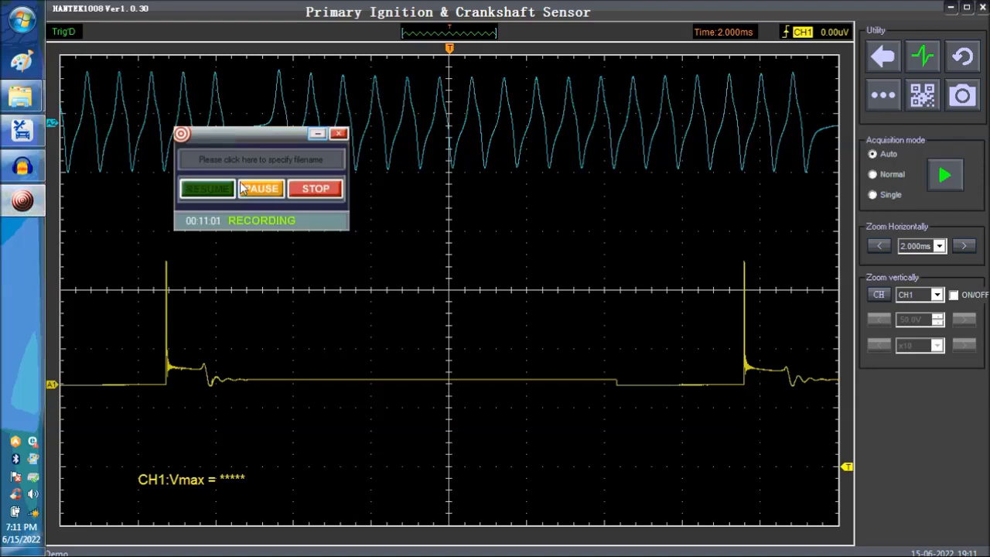